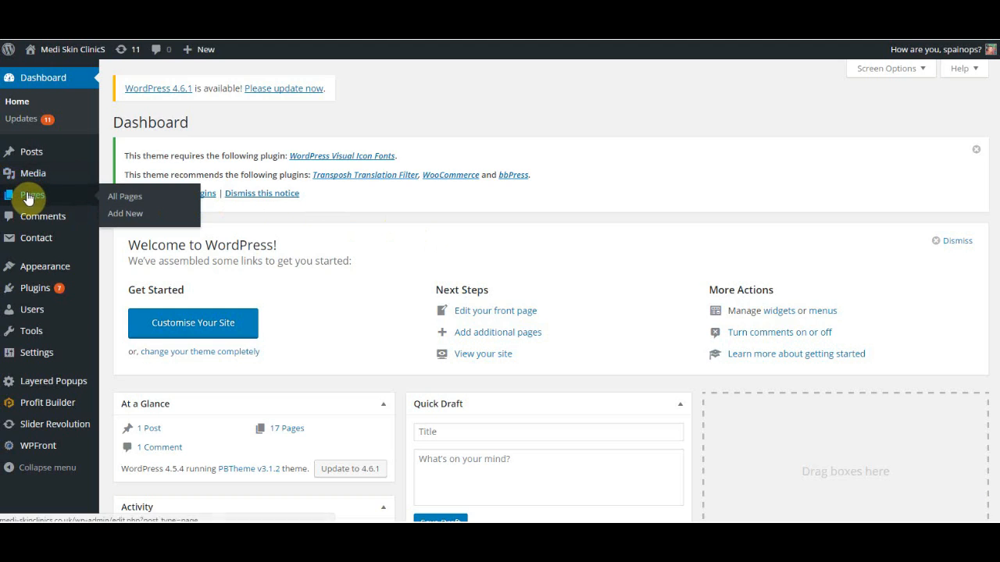
Open the pages list and clone the Anti-wrinkle injections page.
{"action": "left_click", "coordinate": [110, 196]}
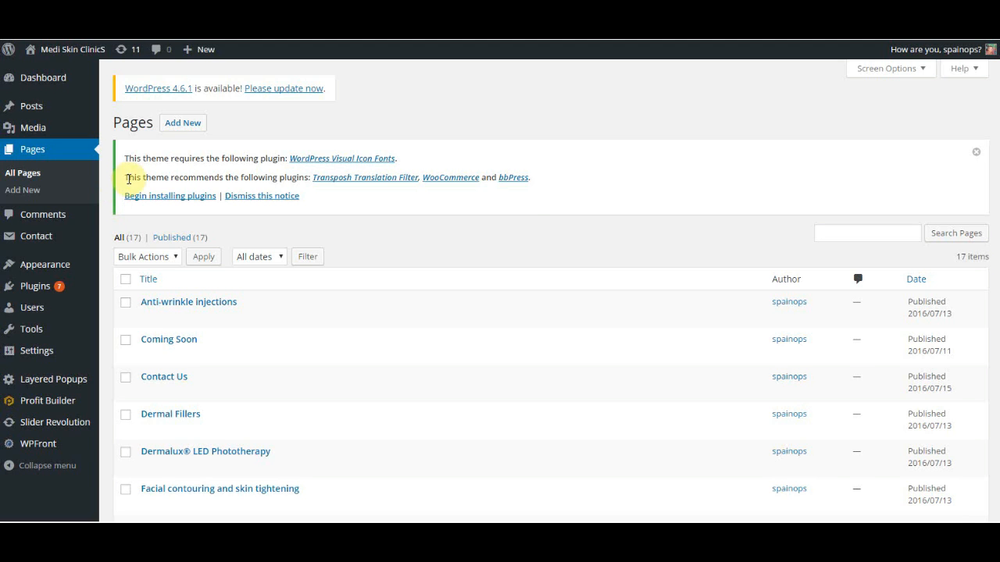
{"action": "scroll", "coordinate": [515, 219], "scroll_direction": "down", "scroll_amount": 3}
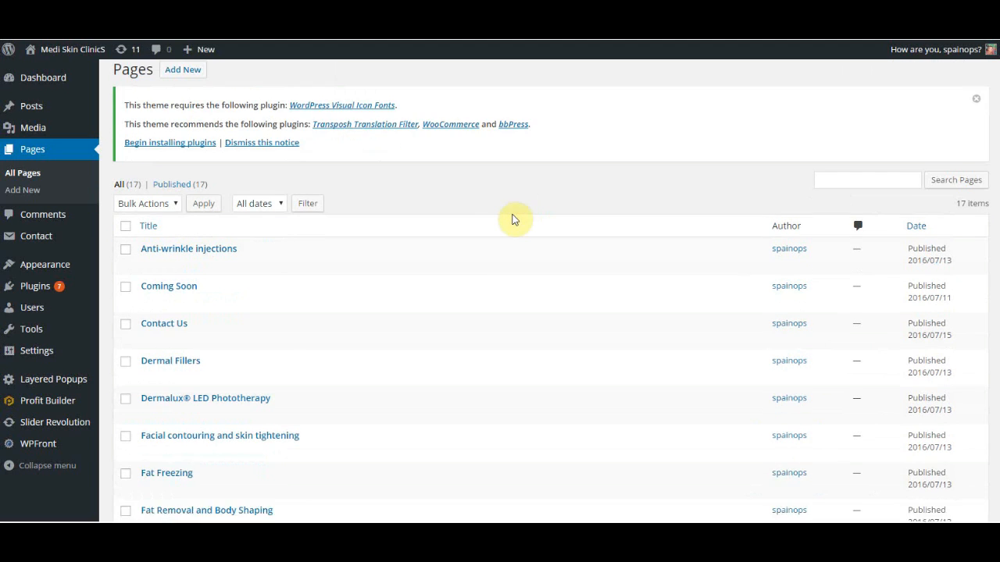
{"action": "scroll", "coordinate": [512, 221], "scroll_direction": "up", "scroll_amount": 2}
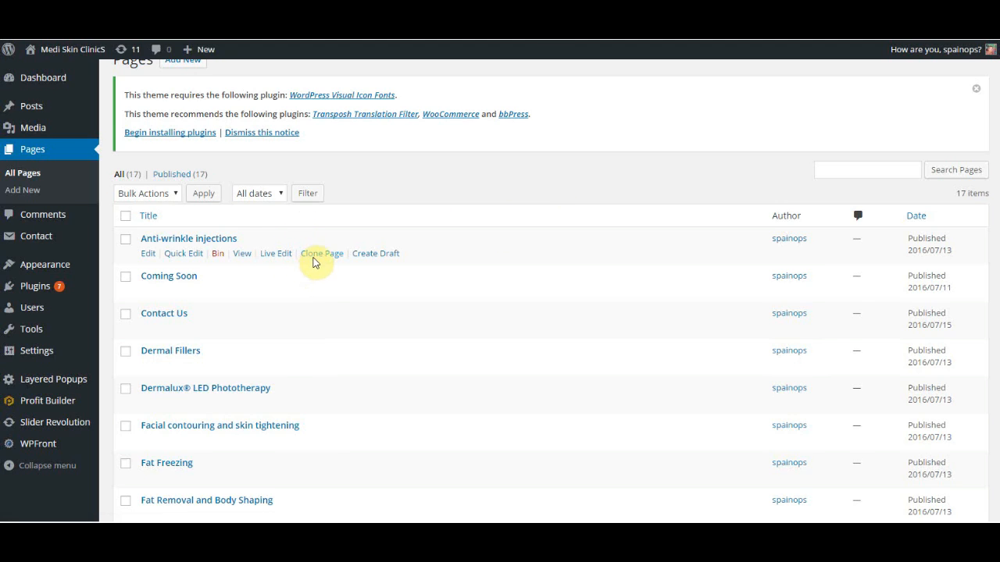
{"action": "left_click", "coordinate": [316, 257]}
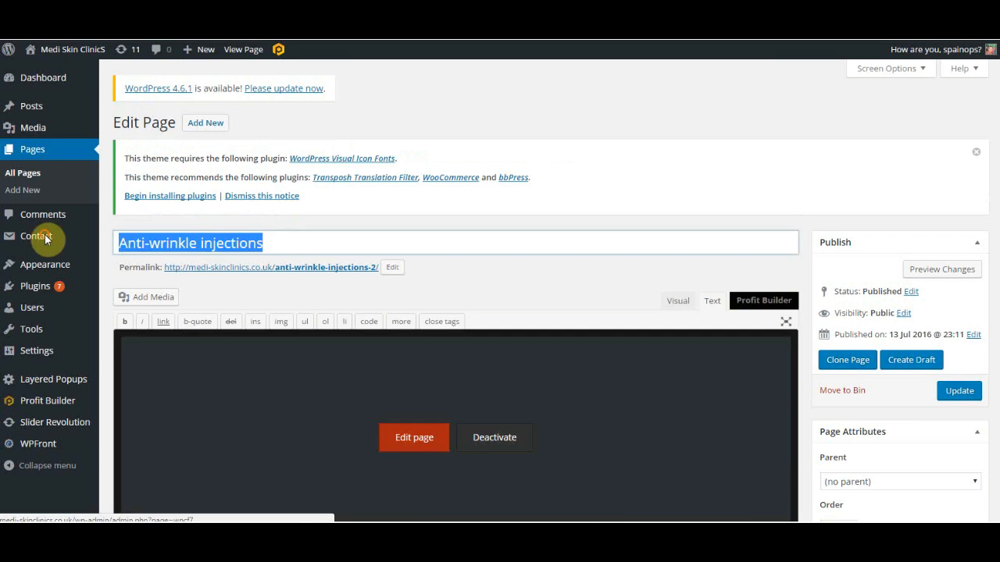
Replace the cloned page's title with New Page.
{"action": "mouse_move", "coordinate": [46, 239]}
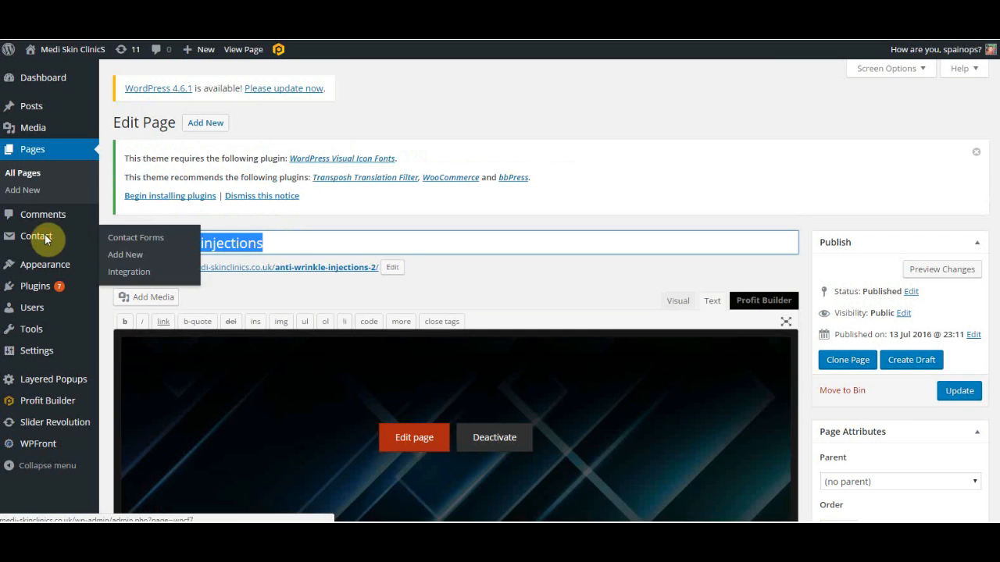
{"action": "key", "text": "BackSpace"}
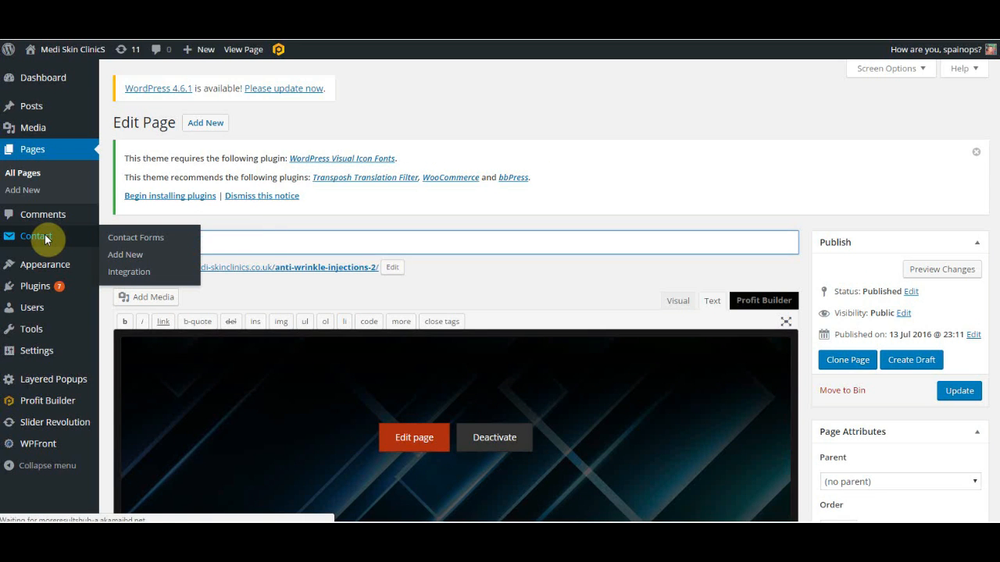
{"action": "type", "text": "new Page"}
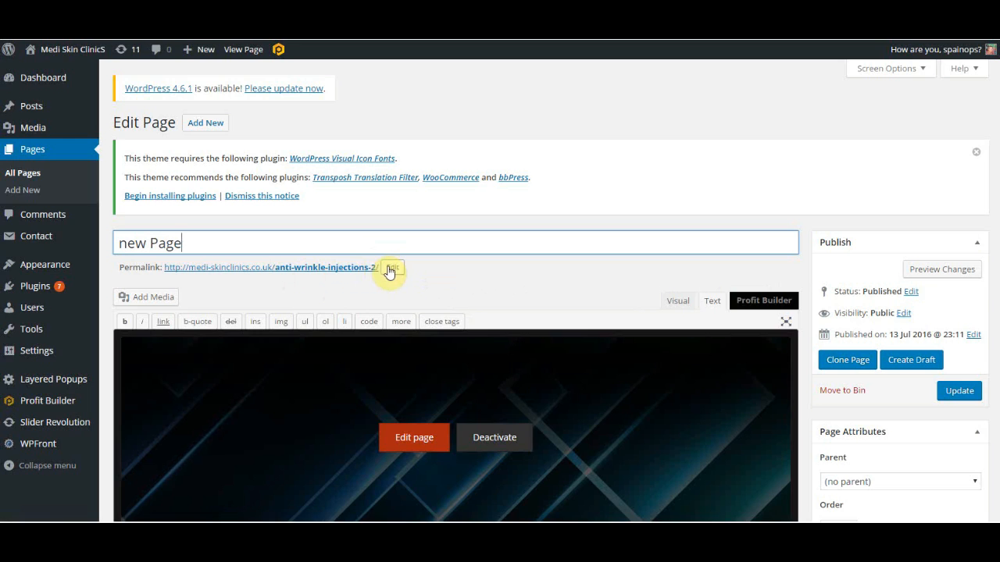
Edit the permalink slug to New Page and confirm it.
{"action": "left_click", "coordinate": [388, 267]}
{"action": "left_click_drag", "start_coordinate": [388, 267], "coordinate": [222, 265]}
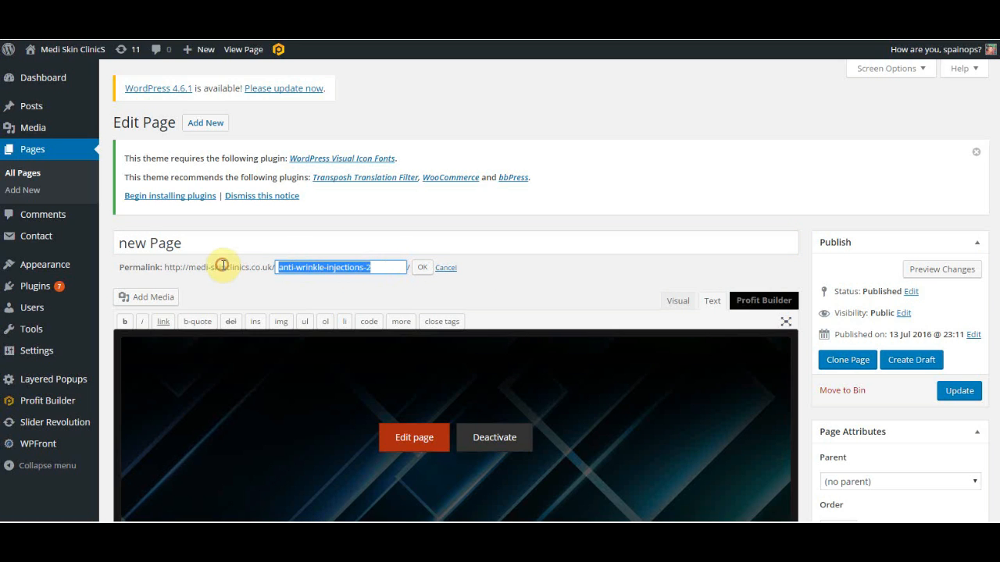
{"action": "type", "text": "New Page"}
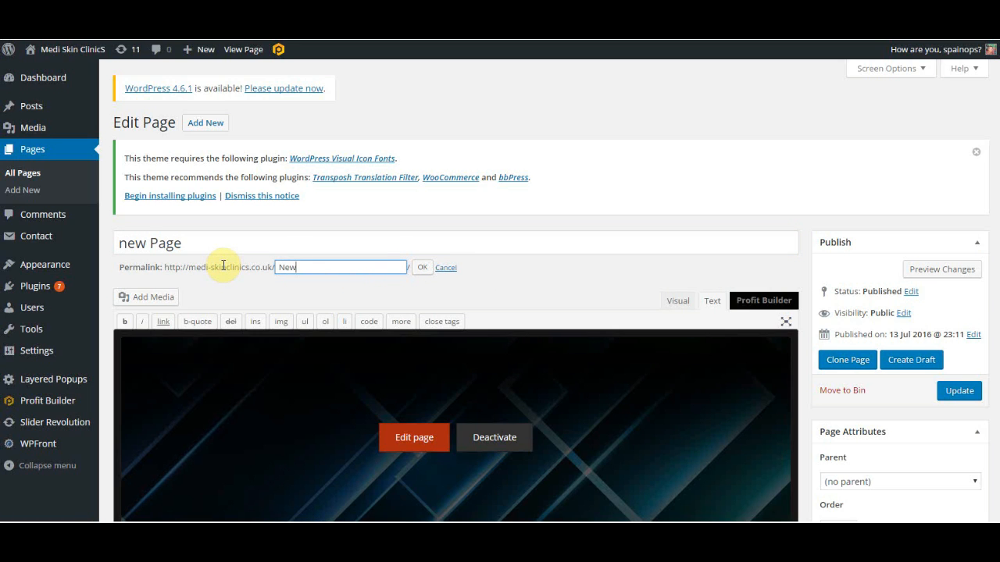
{"action": "left_click", "coordinate": [122, 244]}
{"action": "mouse_move", "coordinate": [77, 248]}
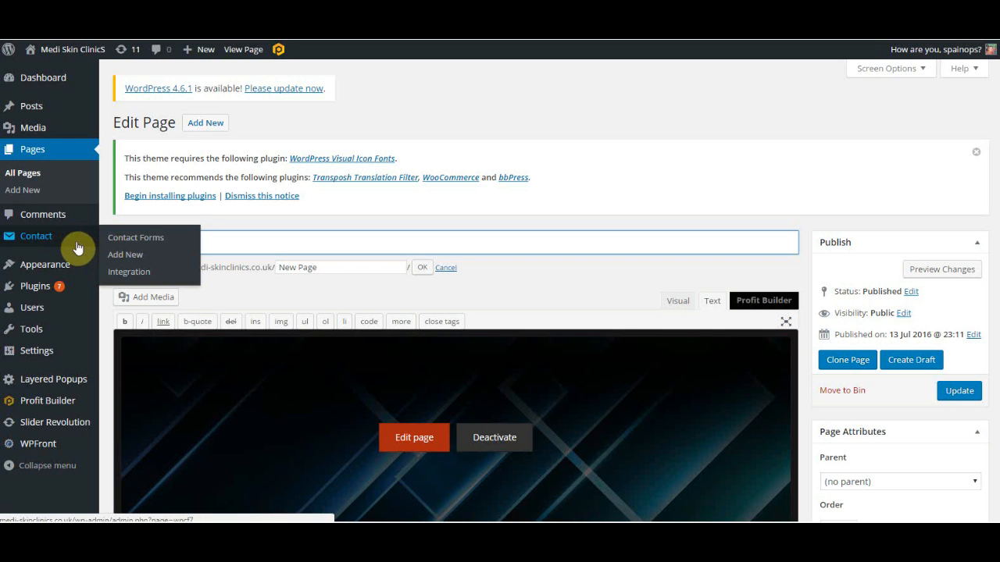
{"action": "left_click", "coordinate": [420, 269]}
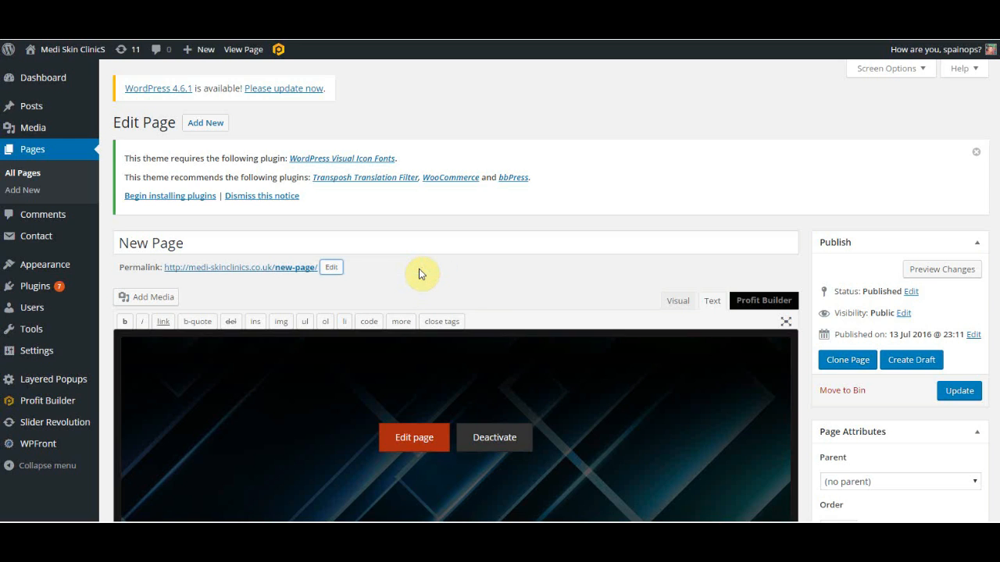
Update the page to save the new title and permalink.
{"action": "left_click", "coordinate": [954, 392]}
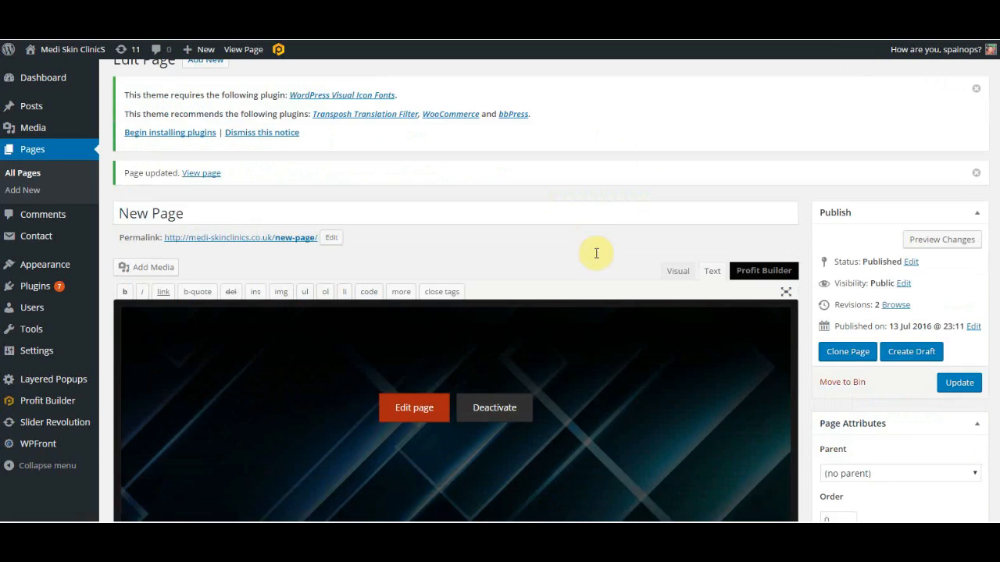
{"action": "scroll", "coordinate": [592, 286], "scroll_direction": "down", "scroll_amount": 2}
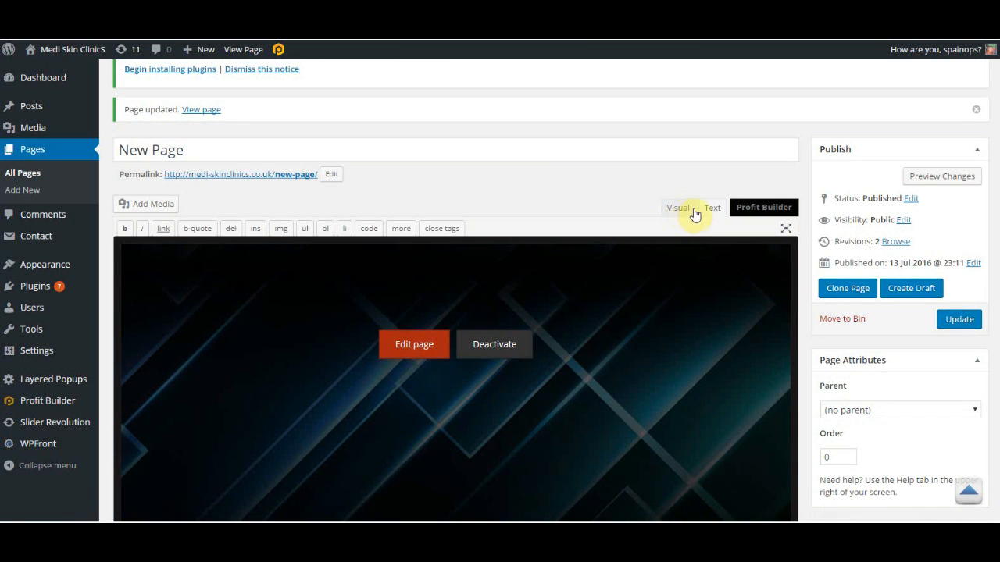
Switch the editor to Text view and scroll through the page's HTML code.
{"action": "left_click", "coordinate": [709, 208]}
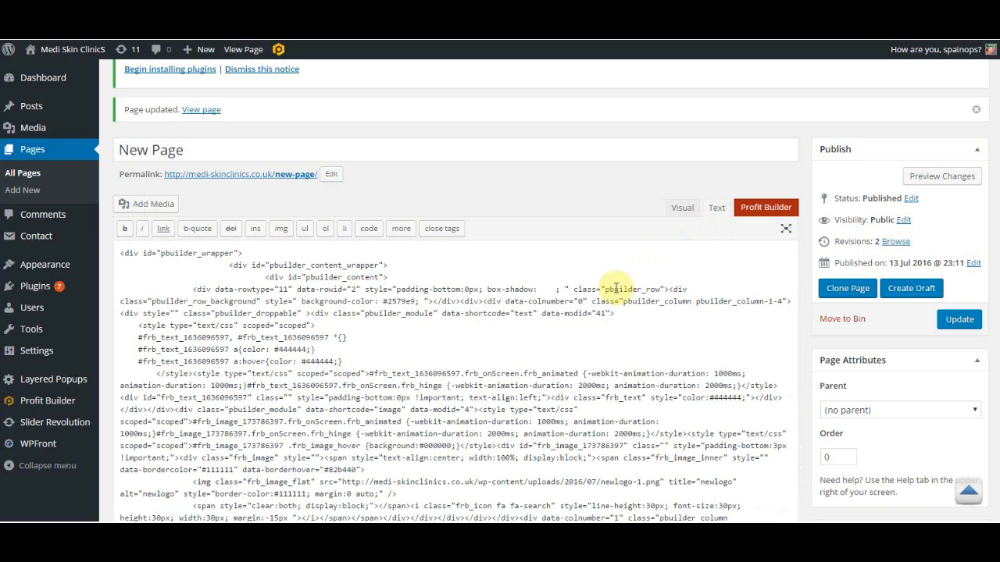
{"action": "scroll", "coordinate": [550, 412], "scroll_direction": "down", "scroll_amount": 3}
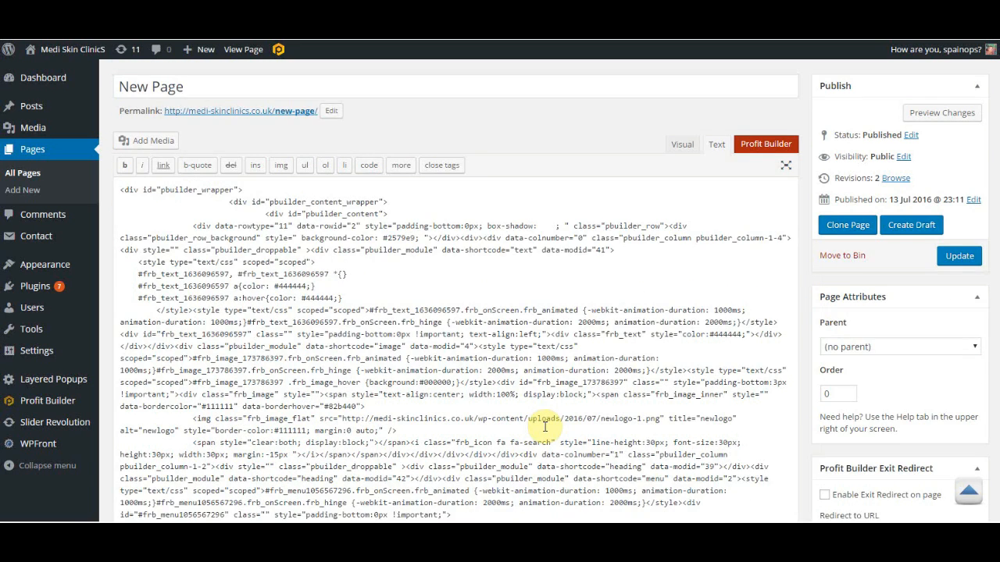
{"action": "scroll", "coordinate": [546, 384], "scroll_direction": "down", "scroll_amount": 5}
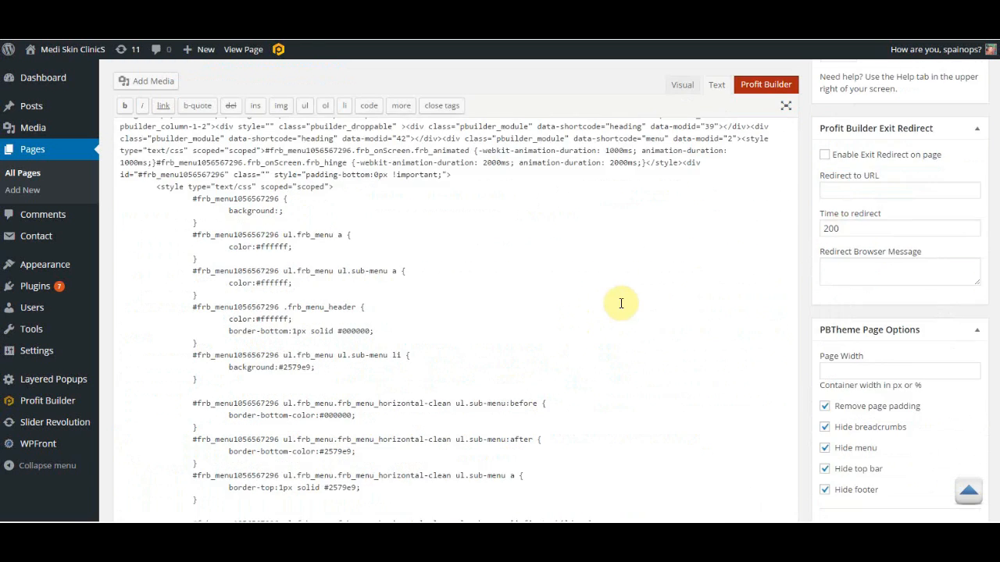
Switch back to Profit Builder and open the page in the visual builder.
{"action": "left_click", "coordinate": [766, 87]}
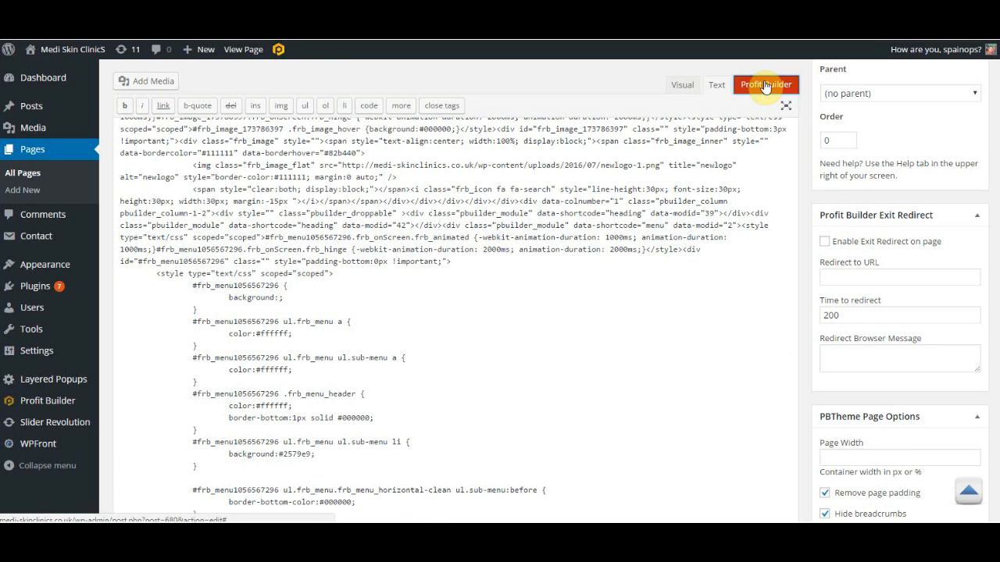
{"action": "left_click", "coordinate": [765, 87]}
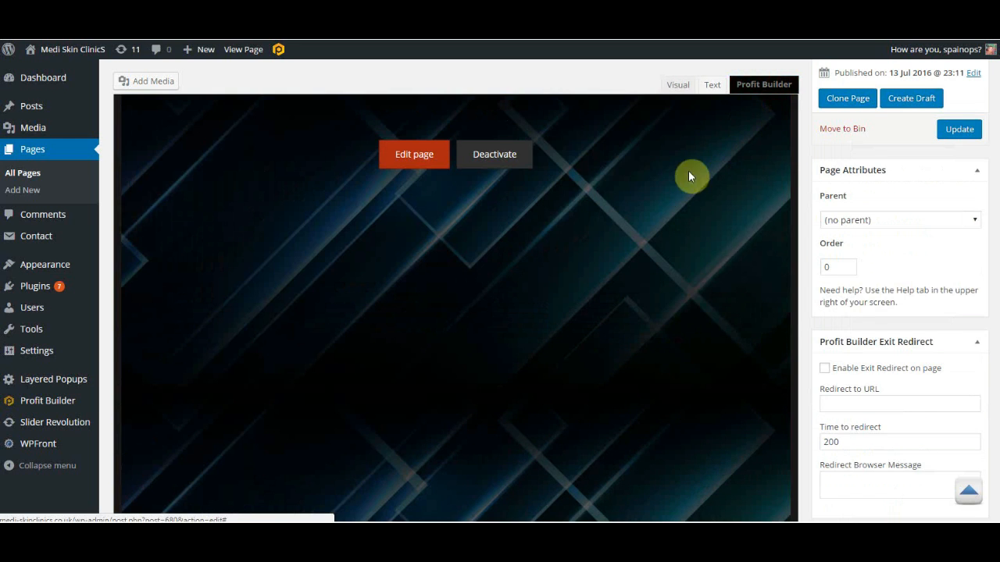
{"action": "left_click", "coordinate": [415, 157]}
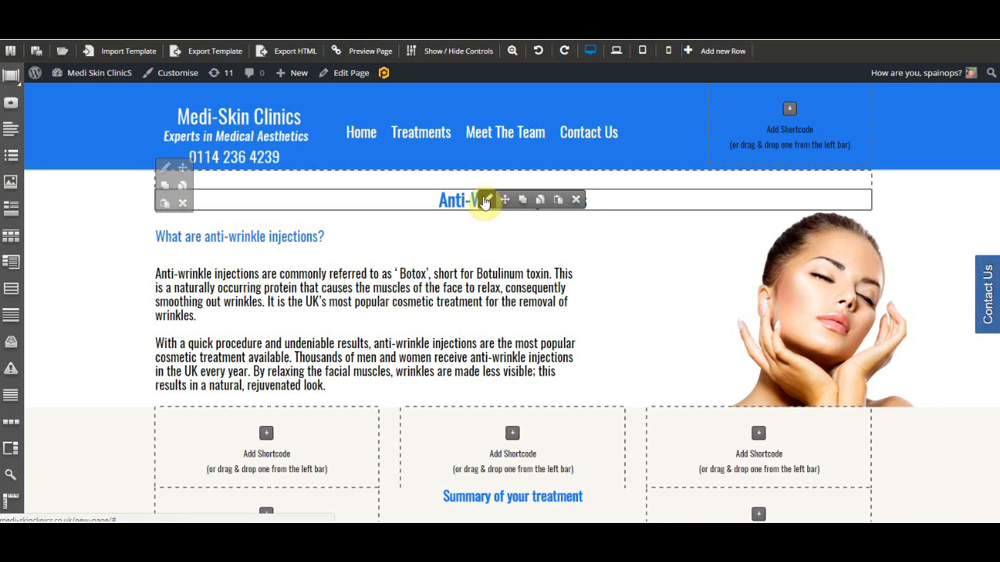
Edit the top heading module and change its text to New text.
{"action": "left_click", "coordinate": [485, 201]}
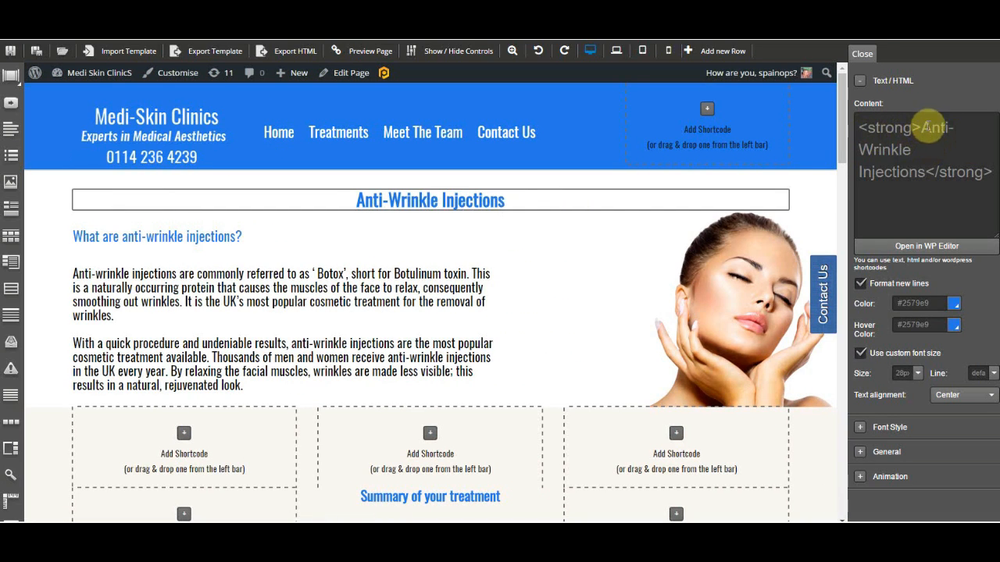
{"action": "left_click_drag", "start_coordinate": [920, 128], "coordinate": [935, 154]}
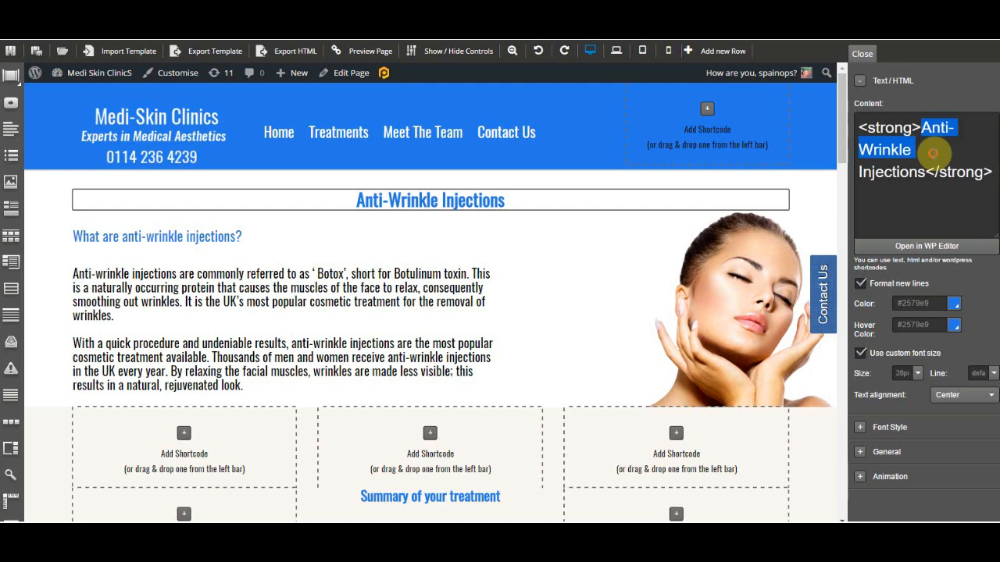
{"action": "type", "text": "New"}
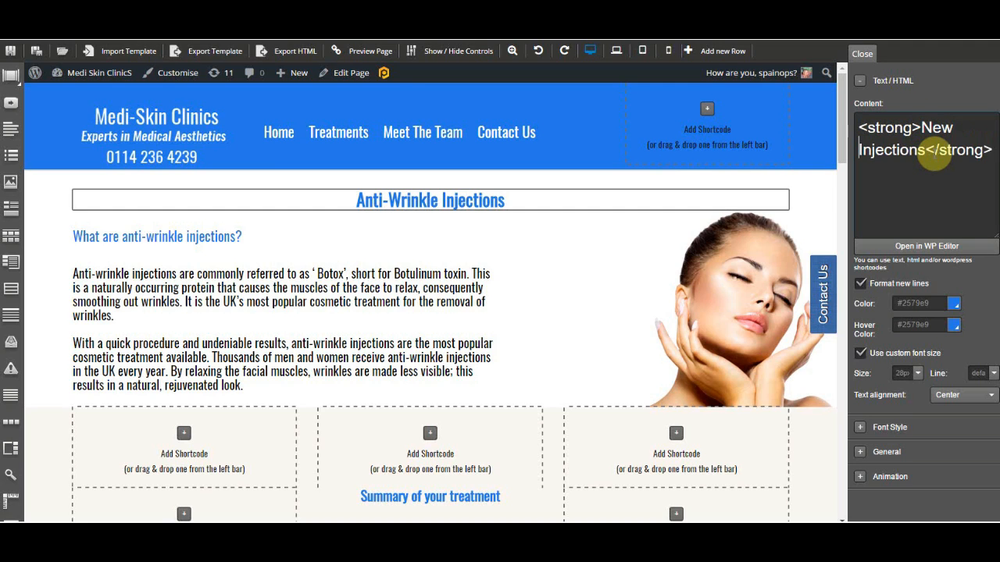
{"action": "key", "text": "Delete"}
{"action": "key", "text": "Delete"}
{"action": "key", "text": "Delete"}
{"action": "key", "text": "Delete"}
{"action": "key", "text": "Delete"}
{"action": "key", "text": "Delete"}
{"action": "key", "text": "Delete"}
{"action": "key", "text": "Delete"}
{"action": "key", "text": "Delete"}
{"action": "key", "text": "Delete"}
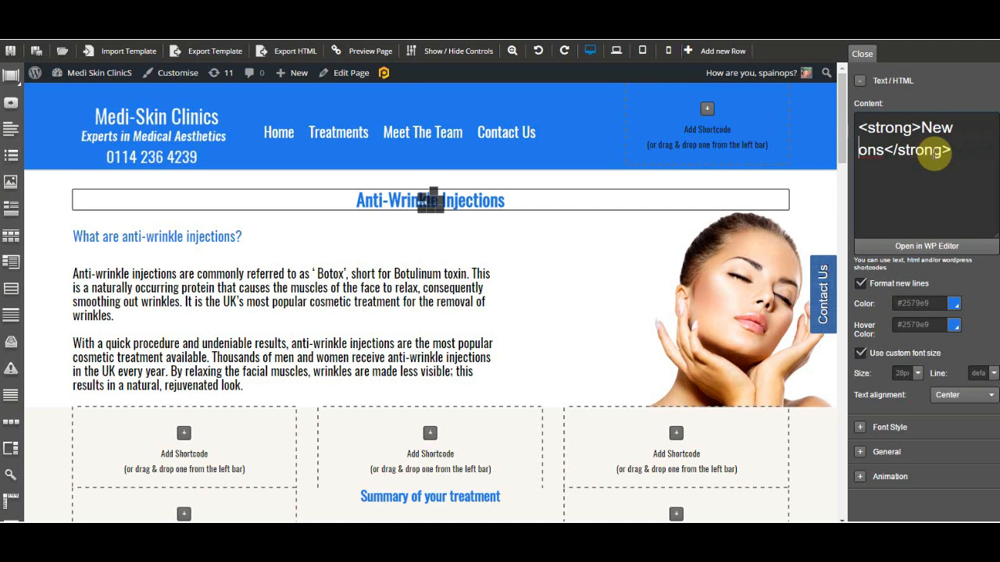
{"action": "type", "text": "text"}
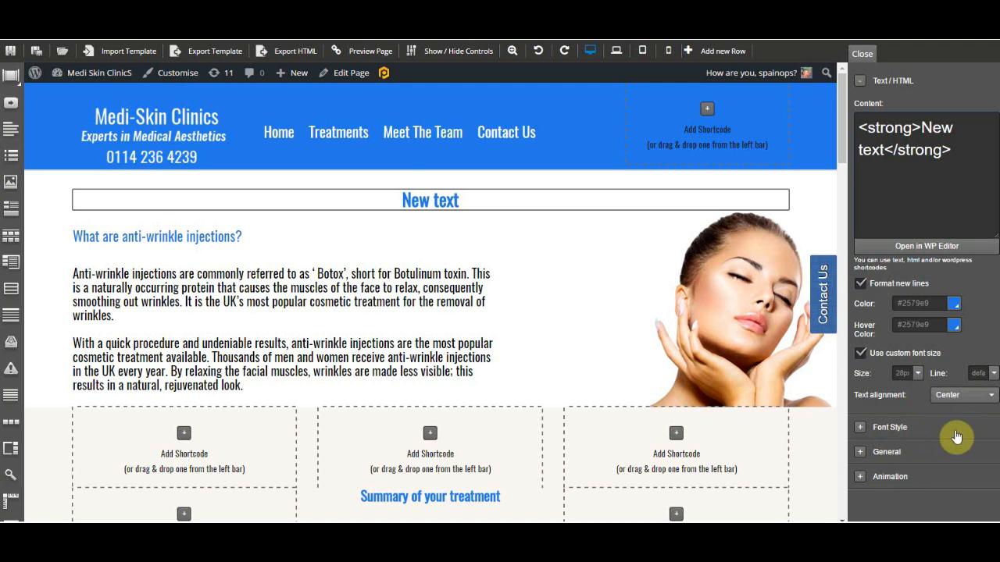
Set the heading's animation type to Flip in X.
{"action": "left_click", "coordinate": [858, 478]}
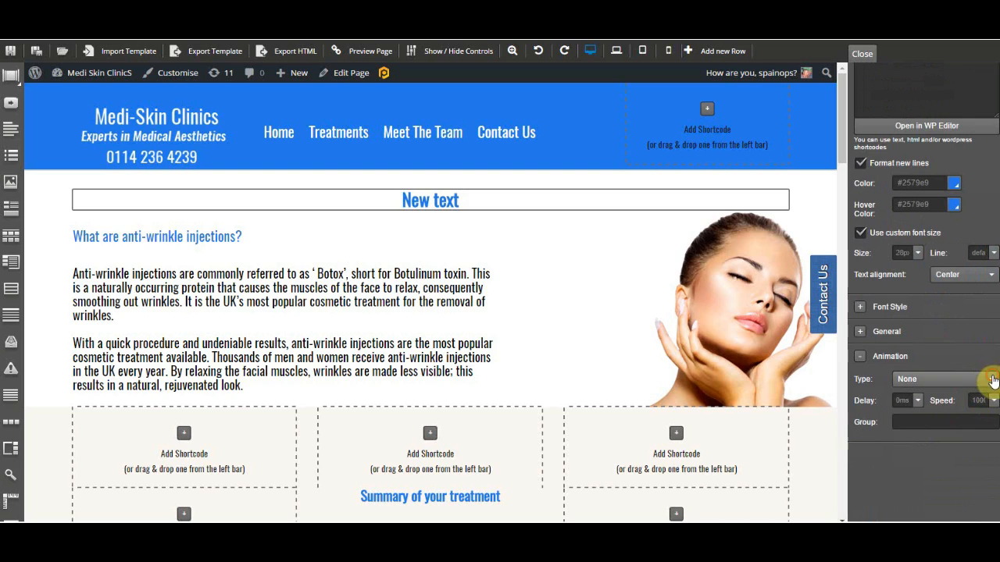
{"action": "left_click", "coordinate": [986, 378]}
{"action": "left_click", "coordinate": [907, 417]}
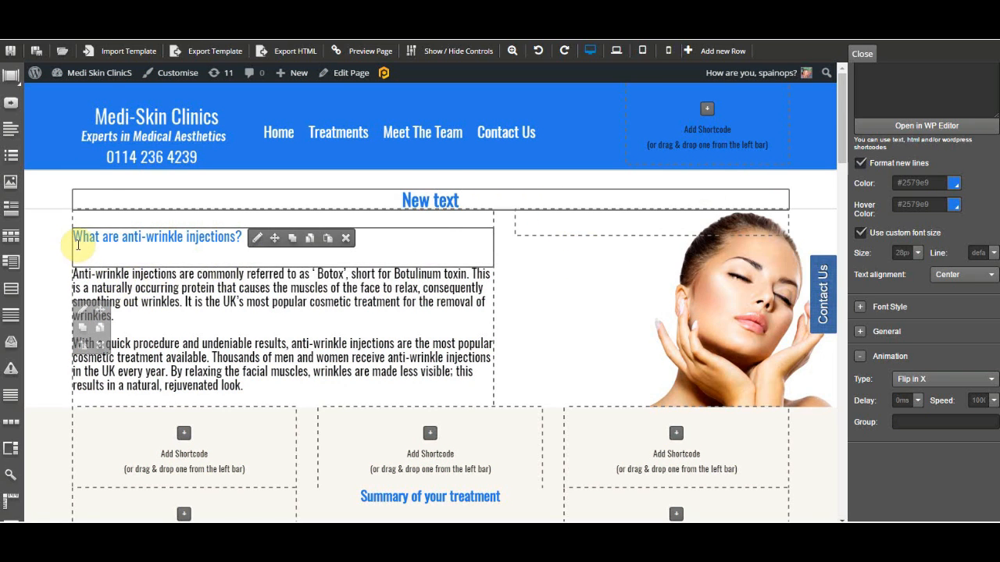
Delete the "What are anti-wrinkle injections?" heading module.
{"action": "left_click", "coordinate": [346, 240]}
{"action": "left_click", "coordinate": [556, 87]}
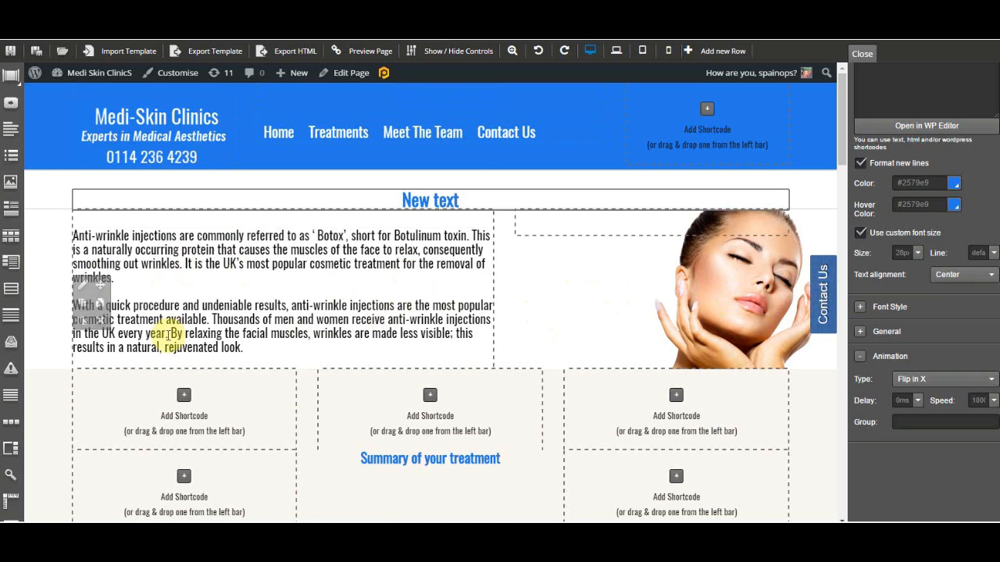
Delete the anti-wrinkle description row and the next row of empty shortcode columns, confirming each deletion.
{"action": "left_click", "coordinate": [99, 320]}
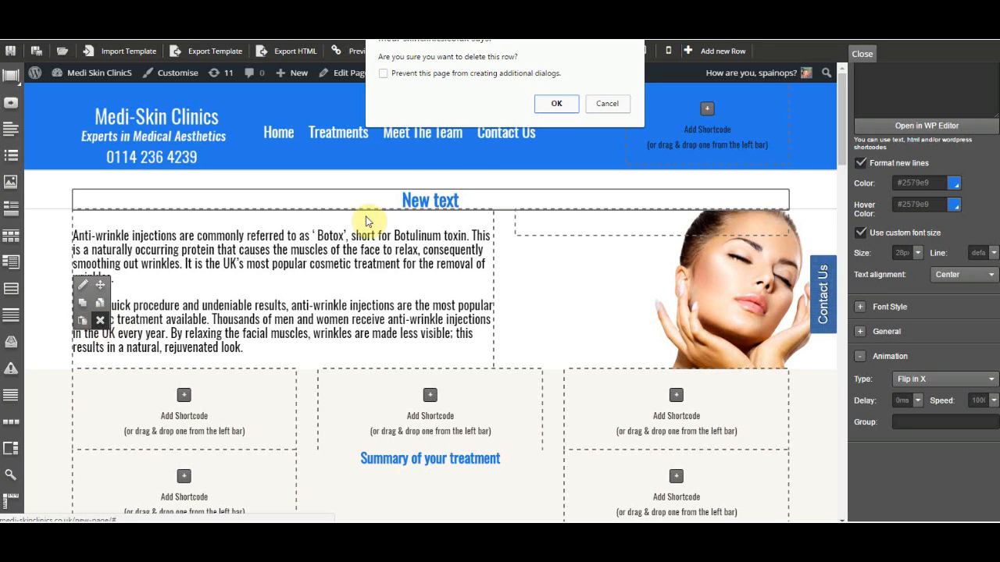
{"action": "left_click", "coordinate": [564, 104]}
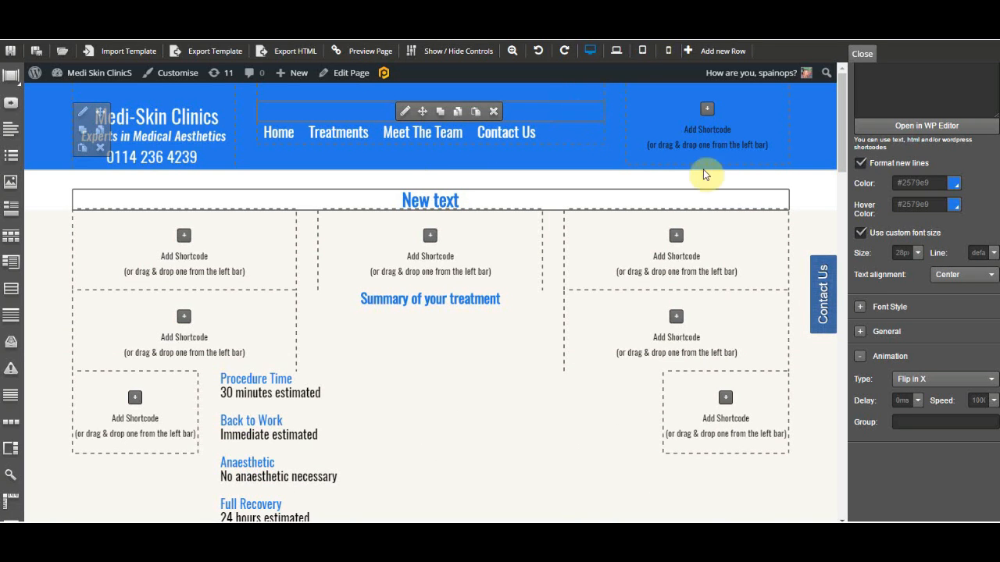
{"action": "left_click", "coordinate": [100, 270]}
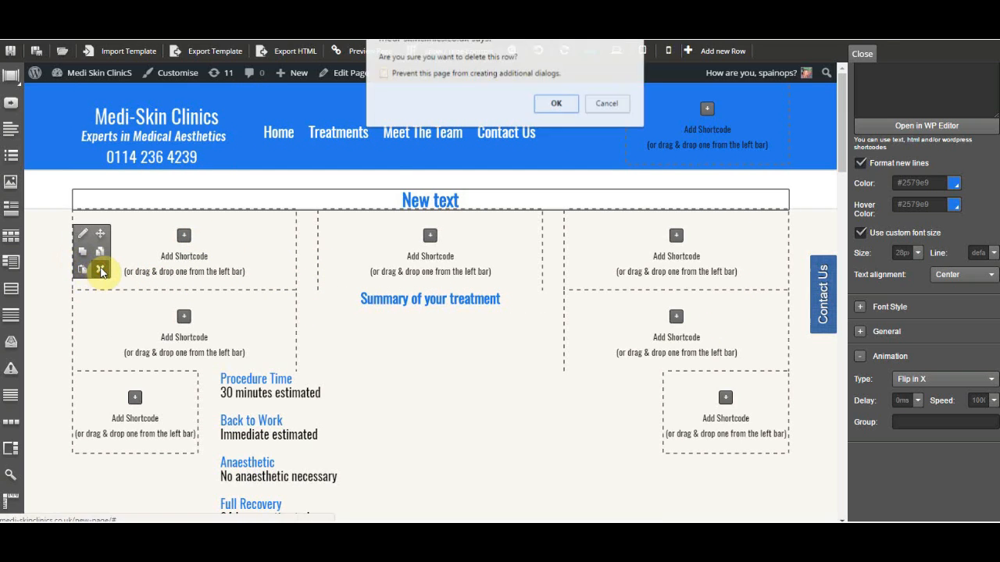
{"action": "left_click", "coordinate": [550, 104]}
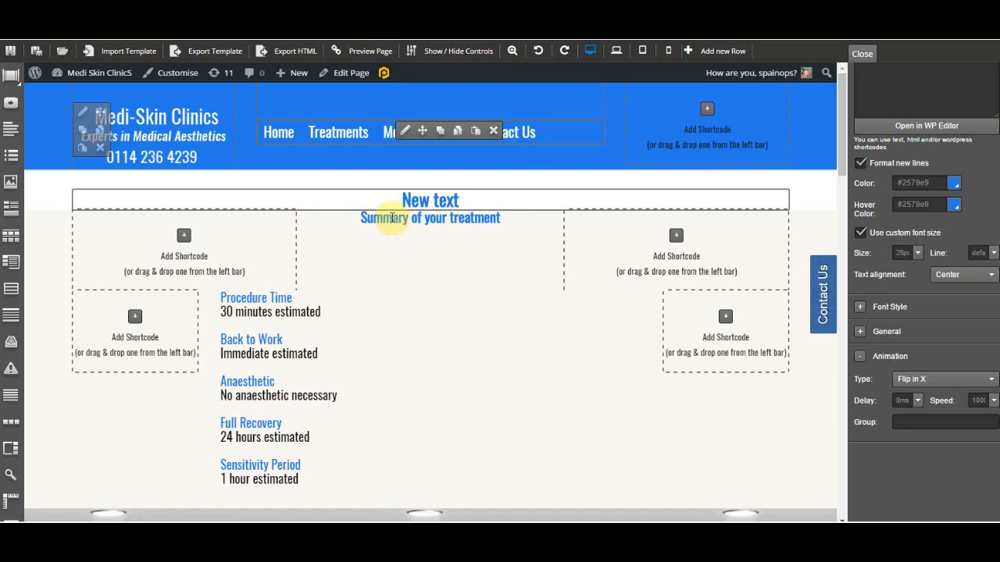
Set the heading's bottom margin to 15px in its General settings.
{"action": "mouse_move", "coordinate": [416, 200]}
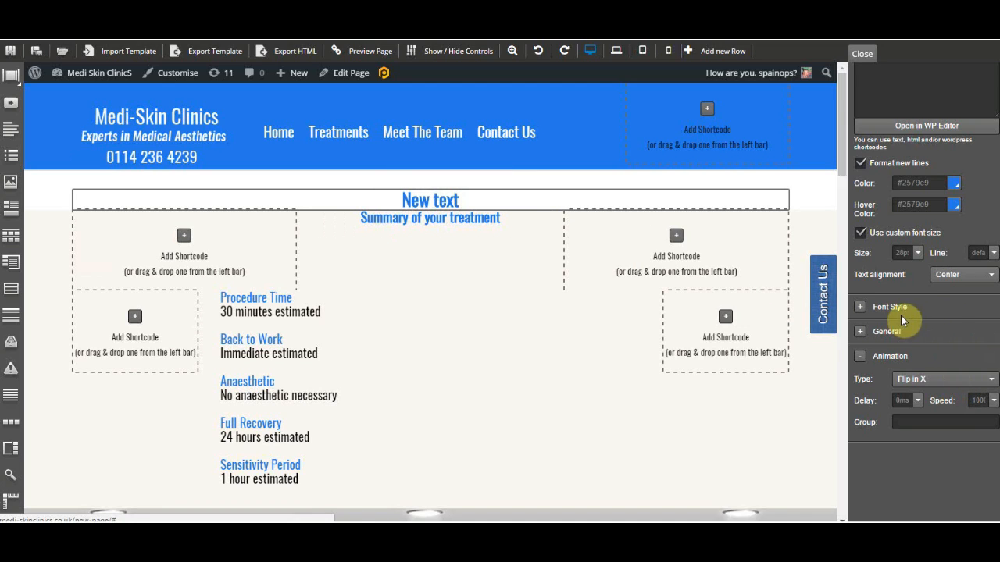
{"action": "left_click", "coordinate": [859, 335]}
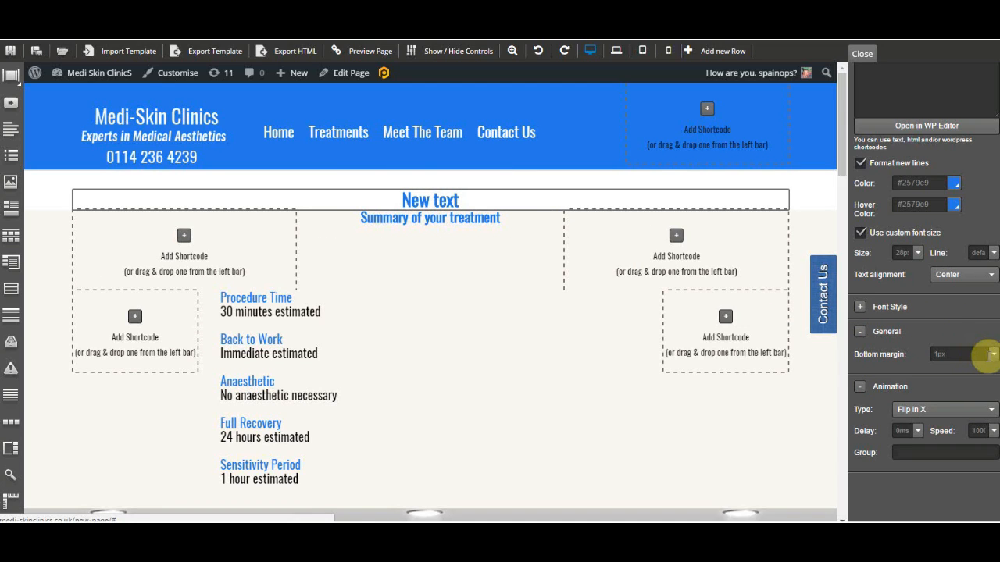
{"action": "left_click", "coordinate": [980, 355]}
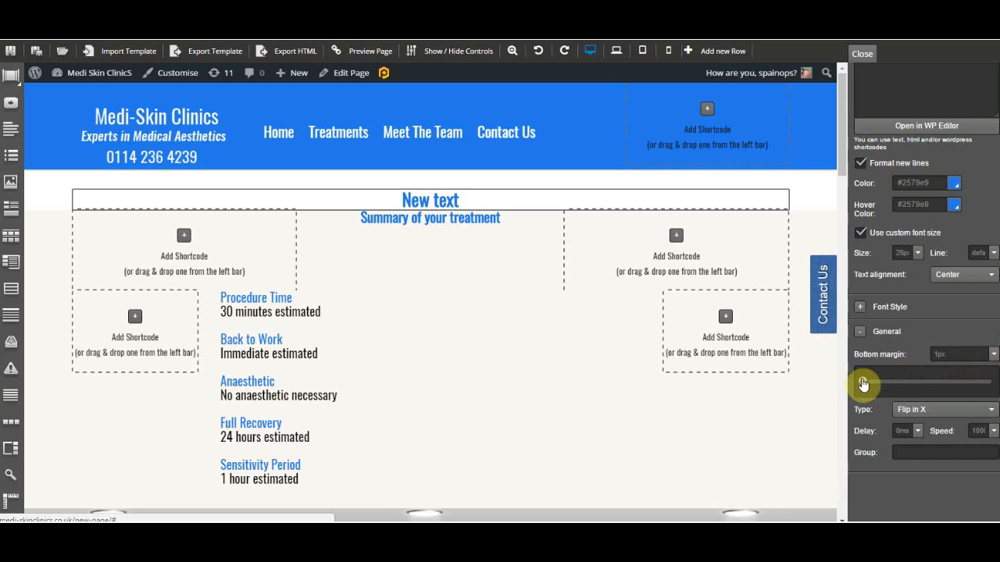
{"action": "left_click_drag", "start_coordinate": [861, 383], "coordinate": [880, 385]}
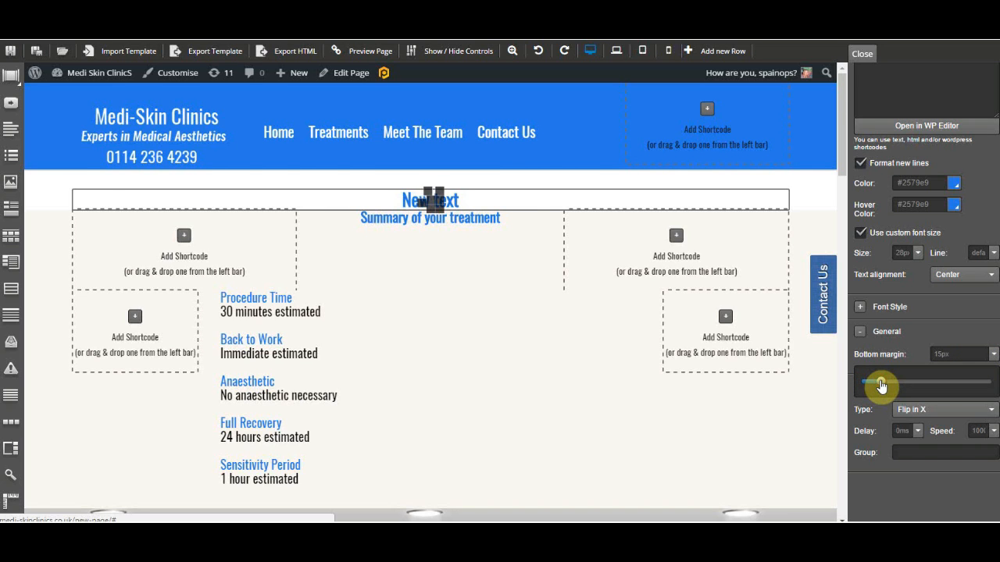
Close the settings panel and review the treatment summary and FAQ sections of the page.
{"action": "mouse_move", "coordinate": [470, 213]}
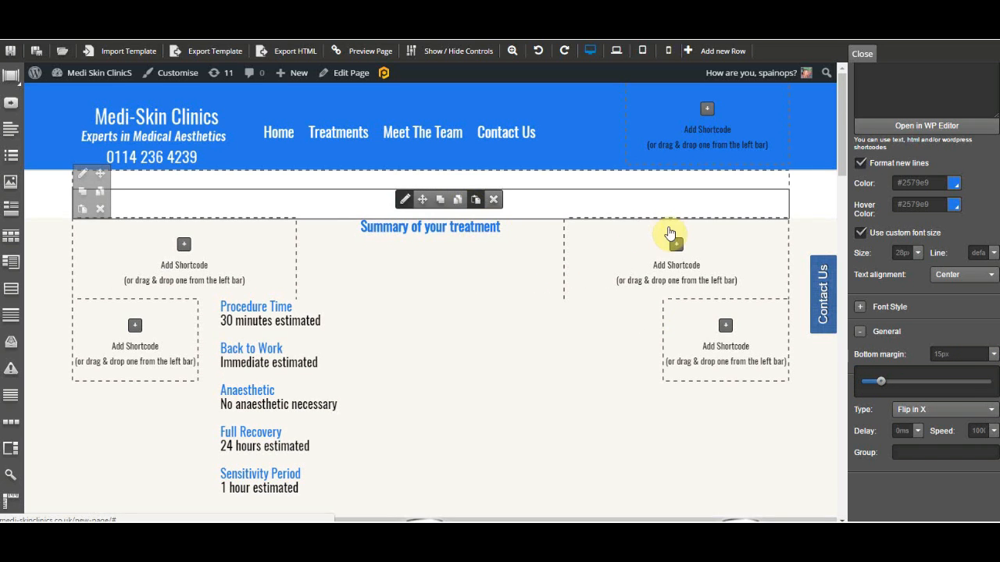
{"action": "left_click", "coordinate": [862, 53]}
{"action": "scroll", "coordinate": [426, 330], "scroll_direction": "down", "scroll_amount": 3}
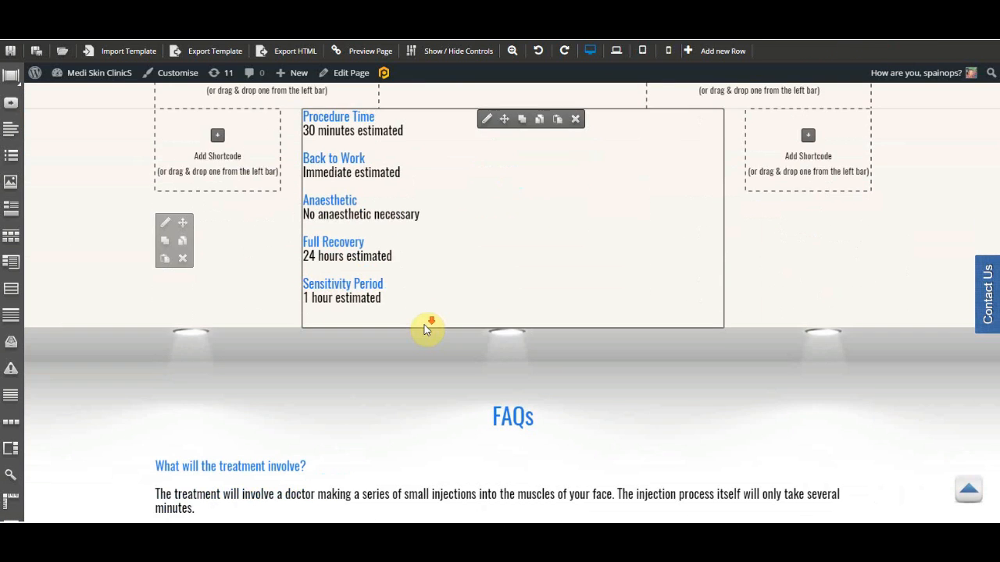
{"action": "scroll", "coordinate": [425, 330], "scroll_direction": "up", "scroll_amount": 3}
{"action": "scroll", "coordinate": [426, 329], "scroll_direction": "up", "scroll_amount": 1}
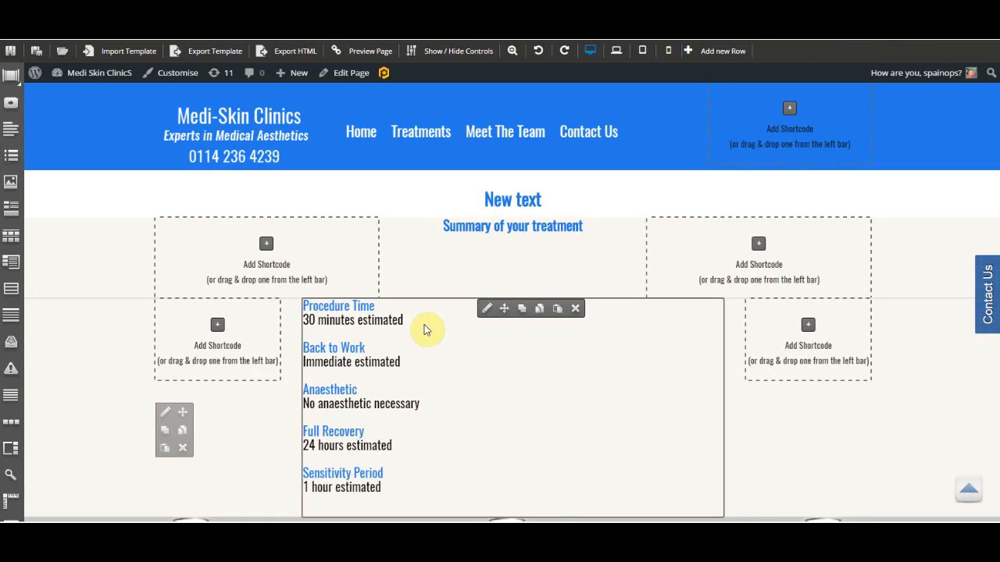
{"action": "scroll", "coordinate": [428, 331], "scroll_direction": "down", "scroll_amount": 4}
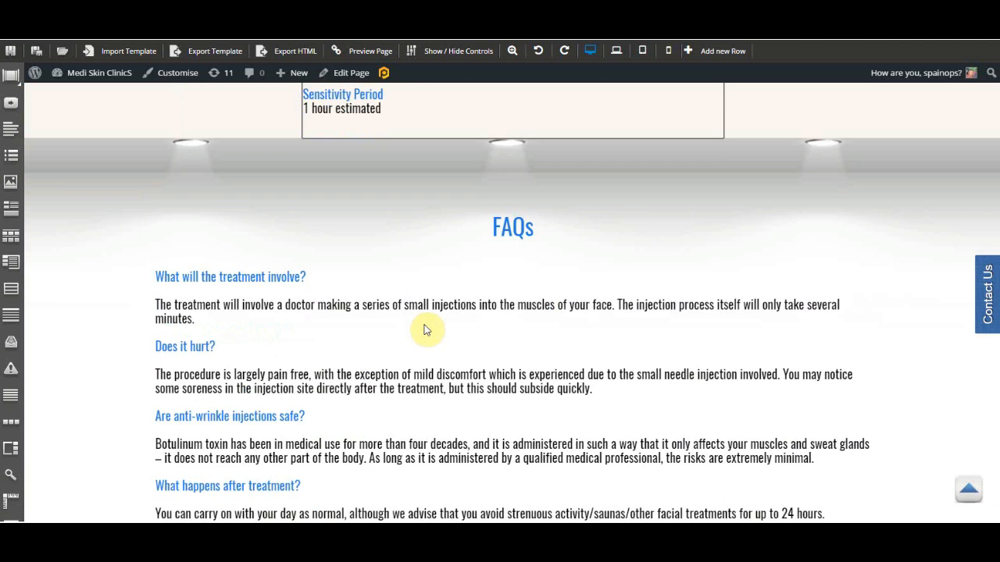
{"action": "scroll", "coordinate": [475, 331], "scroll_direction": "up", "scroll_amount": 4}
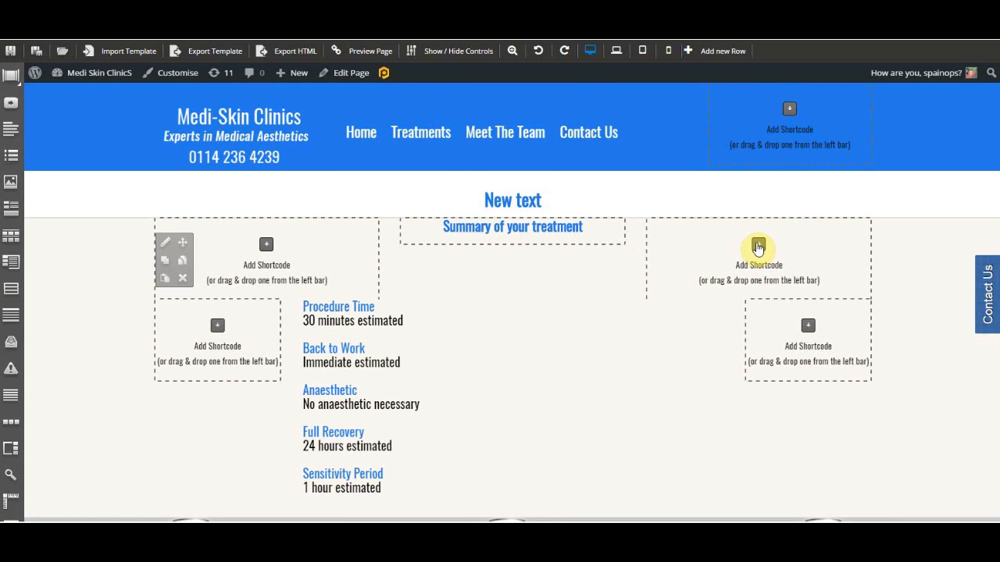
Try adding an Image module to the upper-right empty column, then remove it.
{"action": "left_click", "coordinate": [757, 246]}
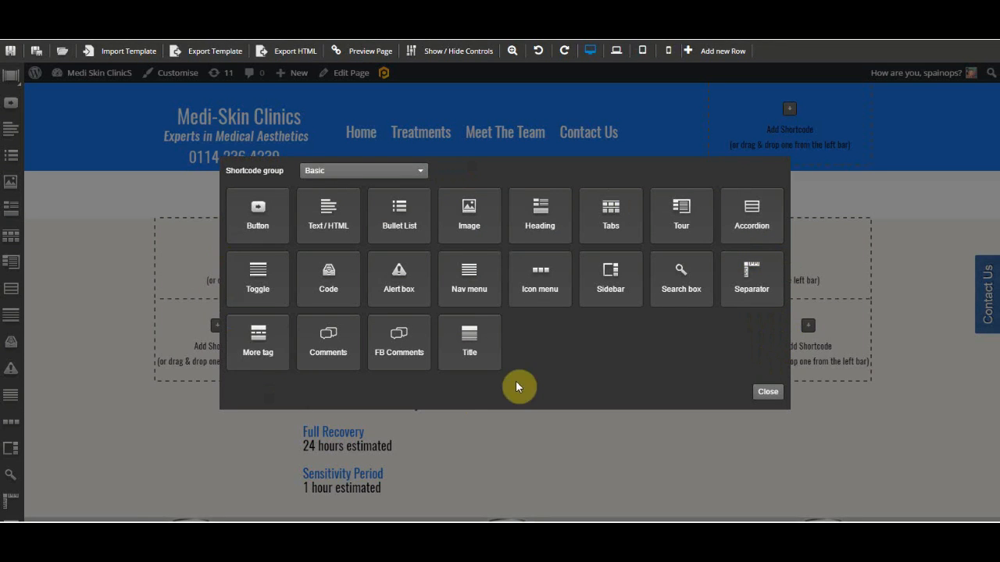
{"action": "left_click", "coordinate": [460, 222]}
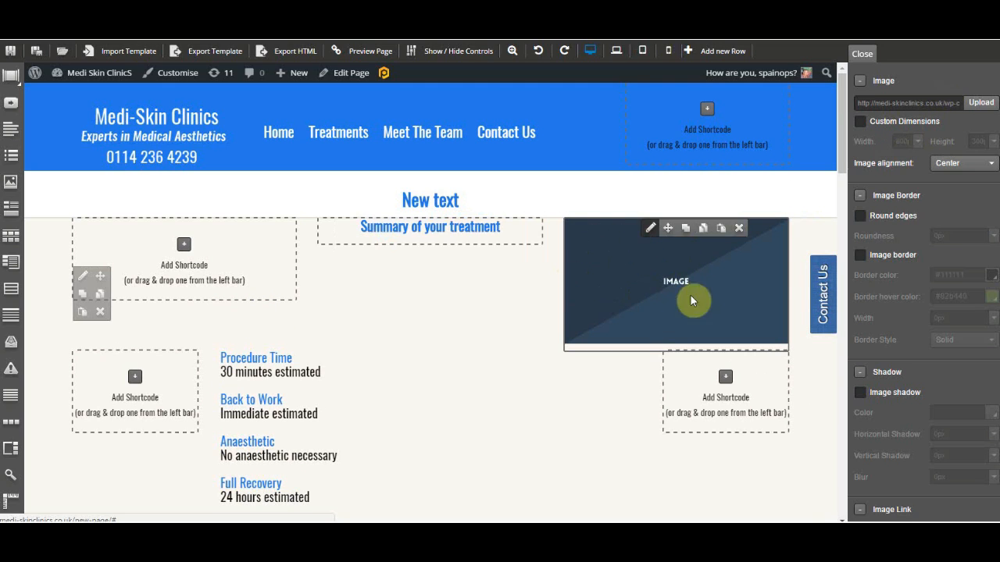
{"action": "left_click", "coordinate": [740, 228]}
{"action": "left_click", "coordinate": [559, 103]}
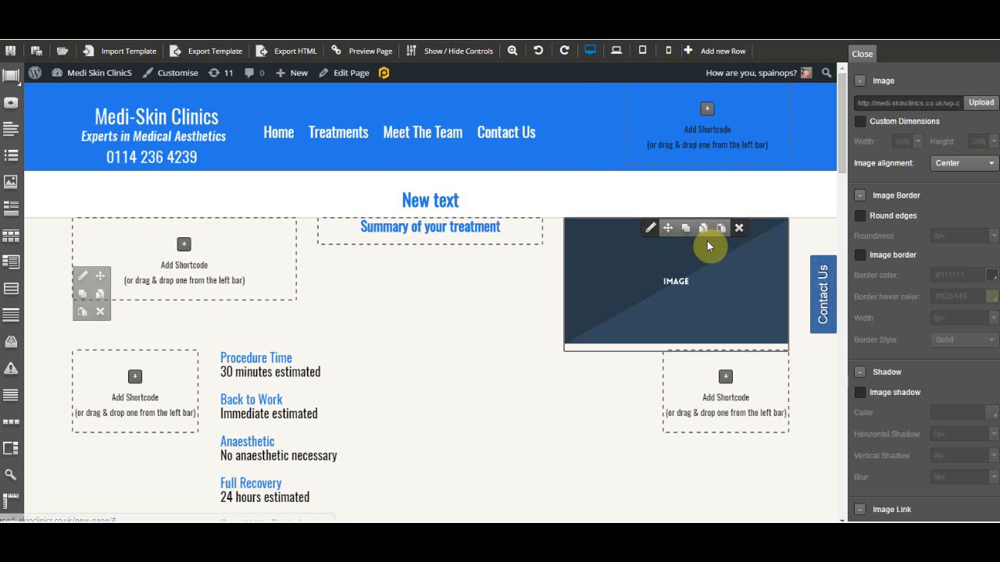
Add a new two-column row at the bottom of the page.
{"action": "scroll", "coordinate": [718, 263], "scroll_direction": "down", "scroll_amount": 10}
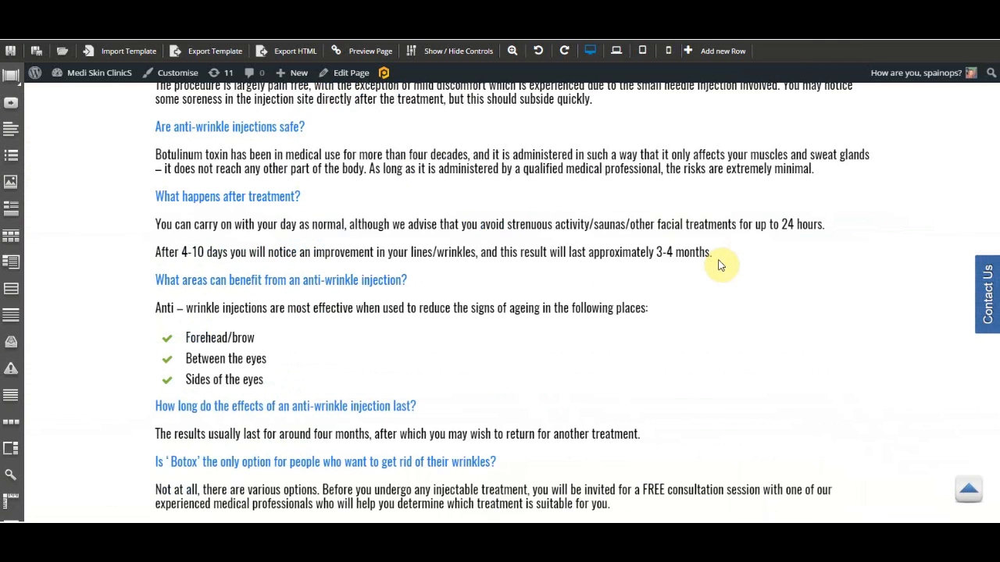
{"action": "scroll", "coordinate": [720, 264], "scroll_direction": "down", "scroll_amount": 10}
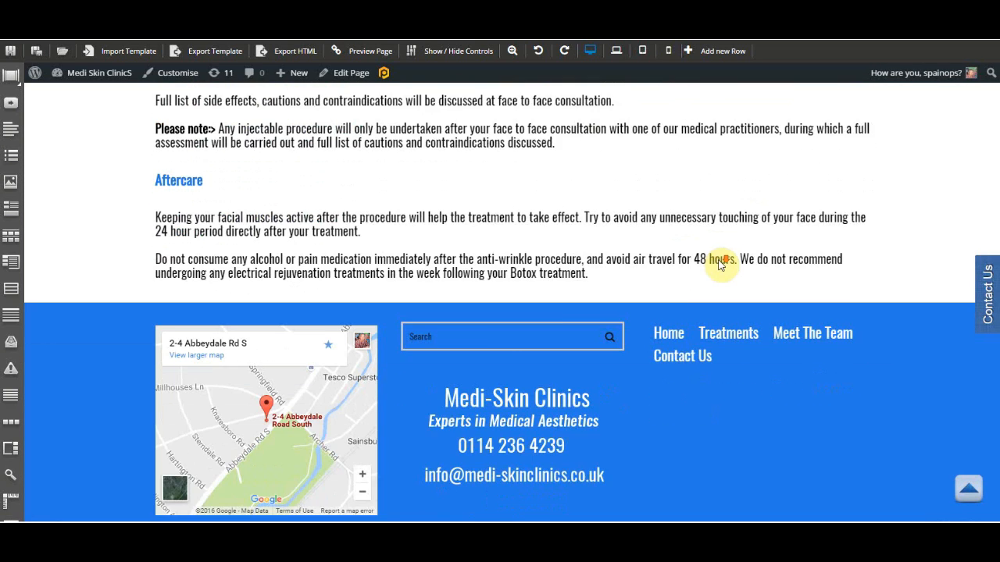
{"action": "scroll", "coordinate": [720, 264], "scroll_direction": "down", "scroll_amount": 5}
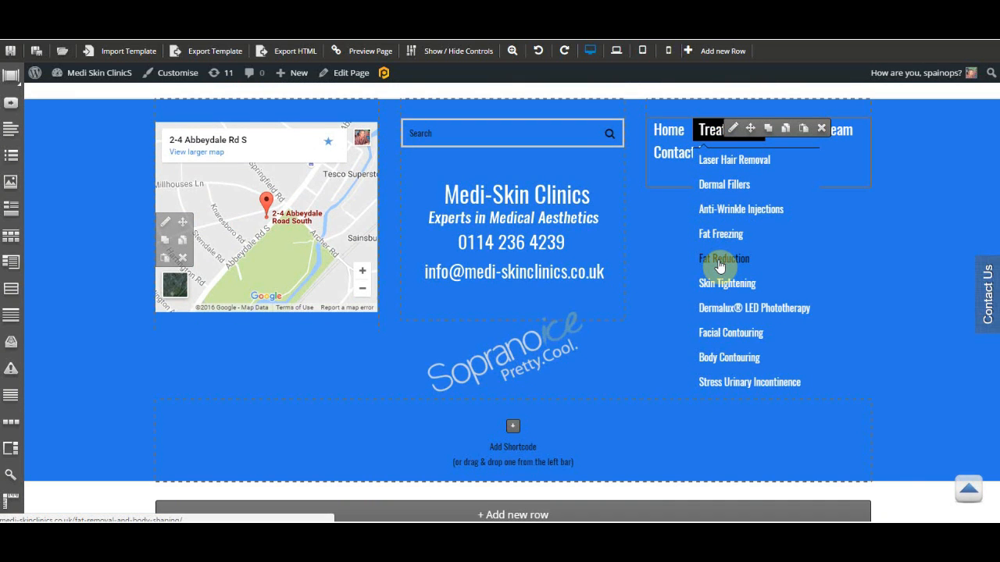
{"action": "left_click", "coordinate": [492, 516]}
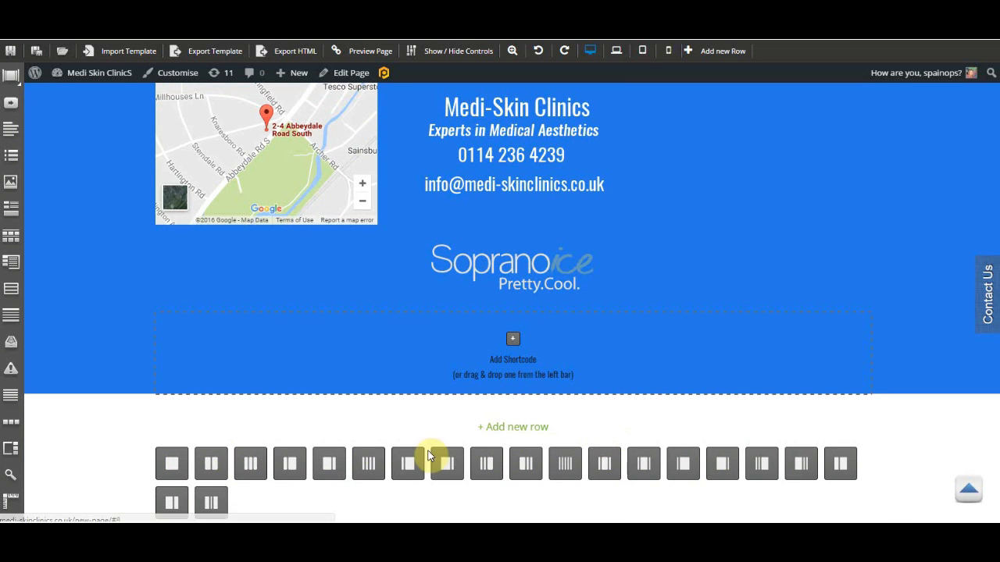
{"action": "left_click", "coordinate": [211, 464]}
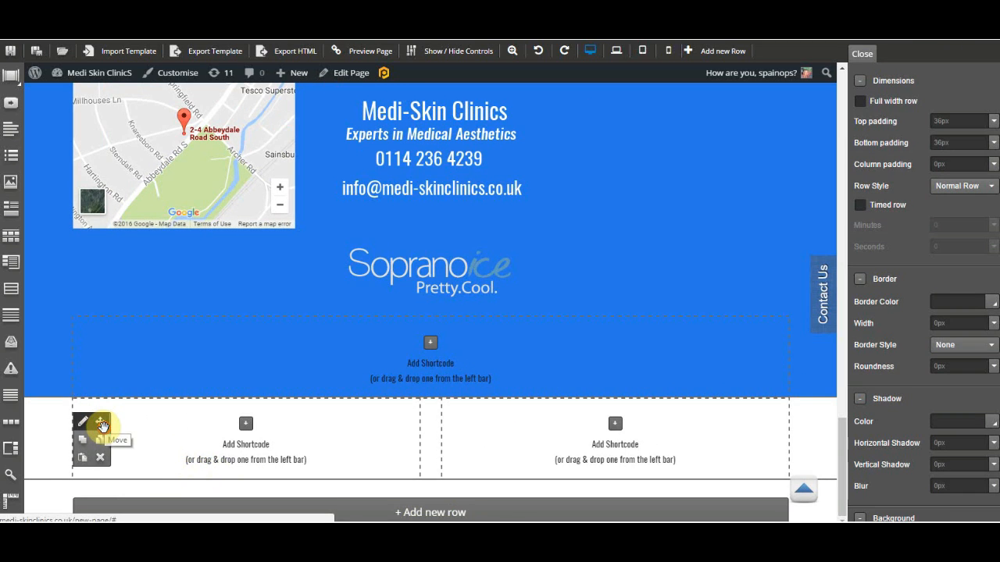
Move the new two-column row up to sit just above the Aftercare heading.
{"action": "left_click_drag", "start_coordinate": [101, 424], "coordinate": [393, 175]}
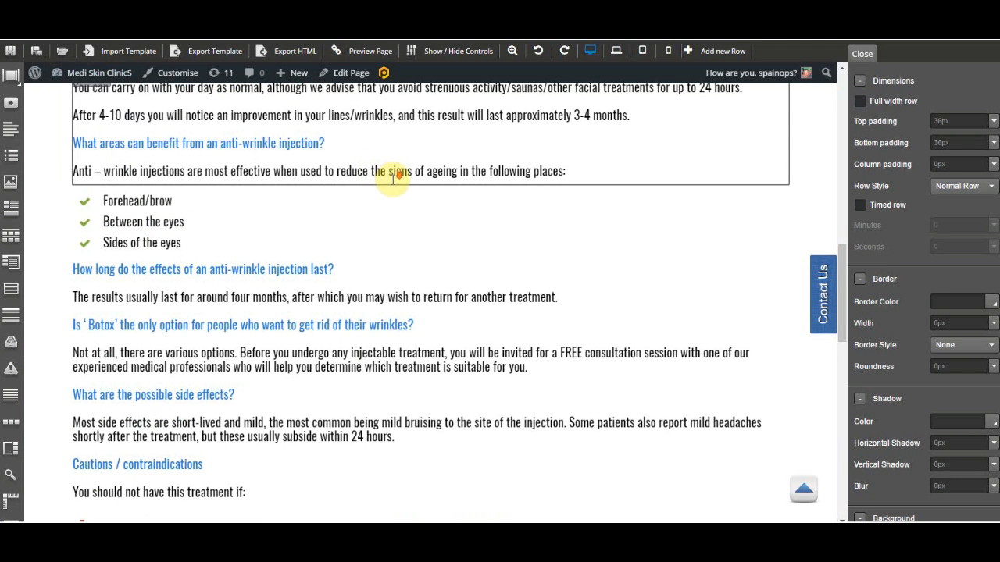
{"action": "scroll", "coordinate": [394, 180], "scroll_direction": "down", "scroll_amount": 4}
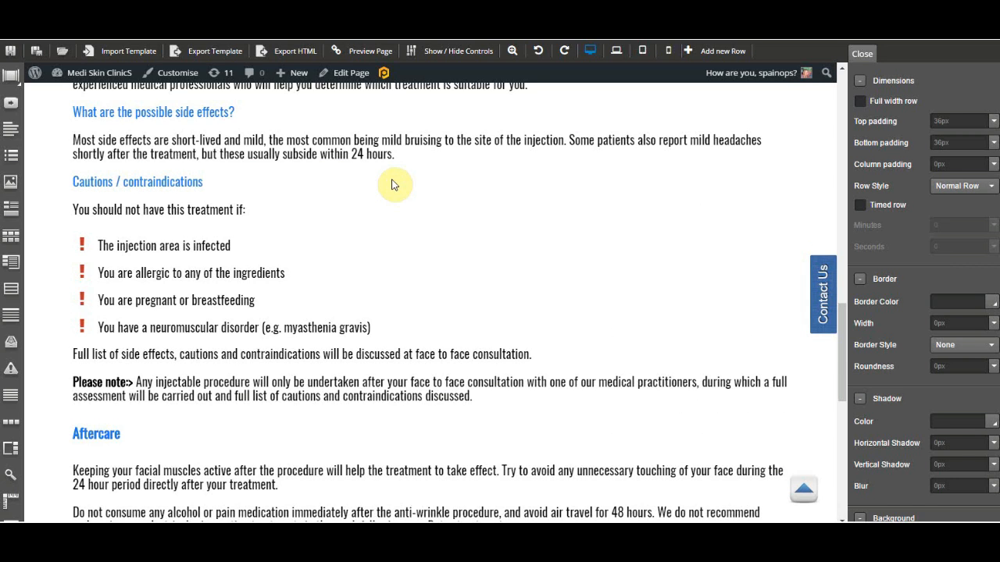
{"action": "scroll", "coordinate": [393, 185], "scroll_direction": "down", "scroll_amount": 4}
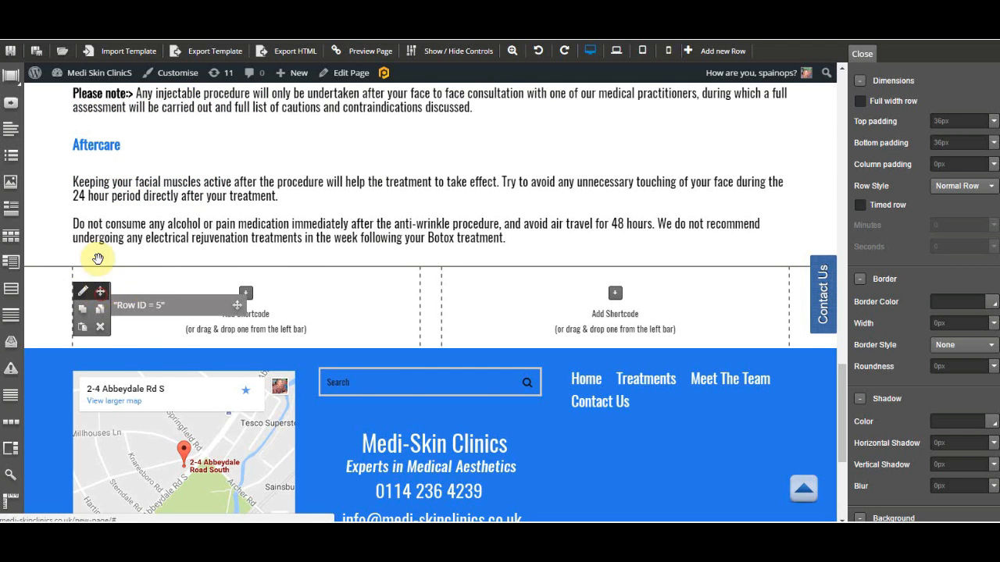
{"action": "left_click_drag", "start_coordinate": [93, 160], "coordinate": [379, 323]}
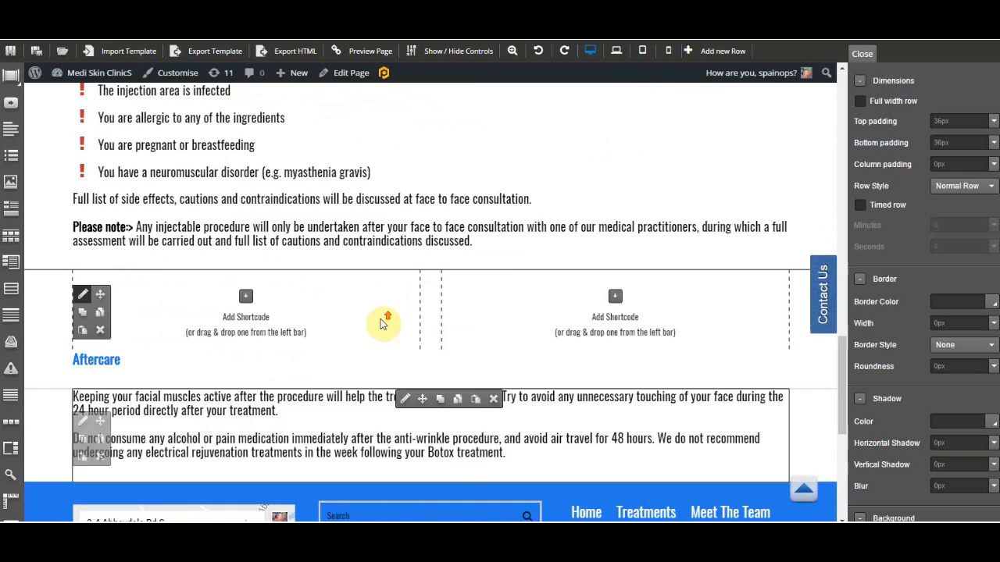
{"action": "scroll", "coordinate": [381, 323], "scroll_direction": "up", "scroll_amount": 10}
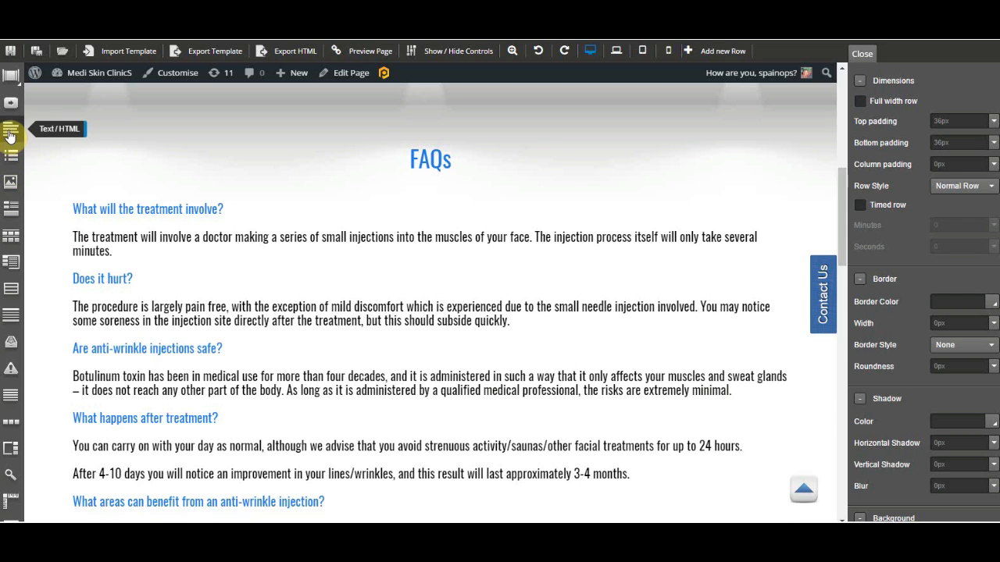
Drop a Text/HTML module directly under the FAQs heading.
{"action": "left_click_drag", "start_coordinate": [50, 155], "coordinate": [83, 207]}
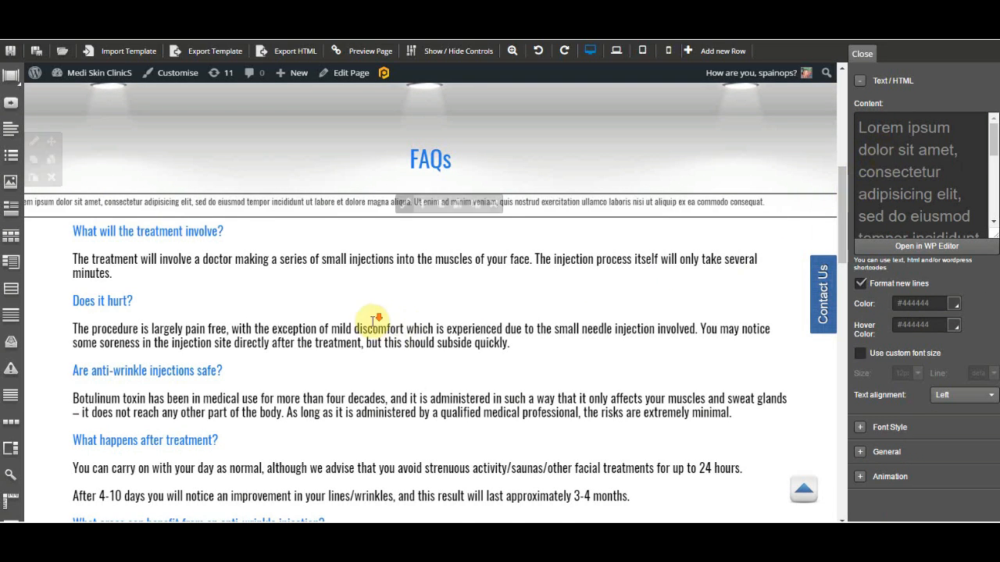
{"action": "scroll", "coordinate": [375, 321], "scroll_direction": "down", "scroll_amount": 3}
{"action": "scroll", "coordinate": [373, 326], "scroll_direction": "down", "scroll_amount": 8}
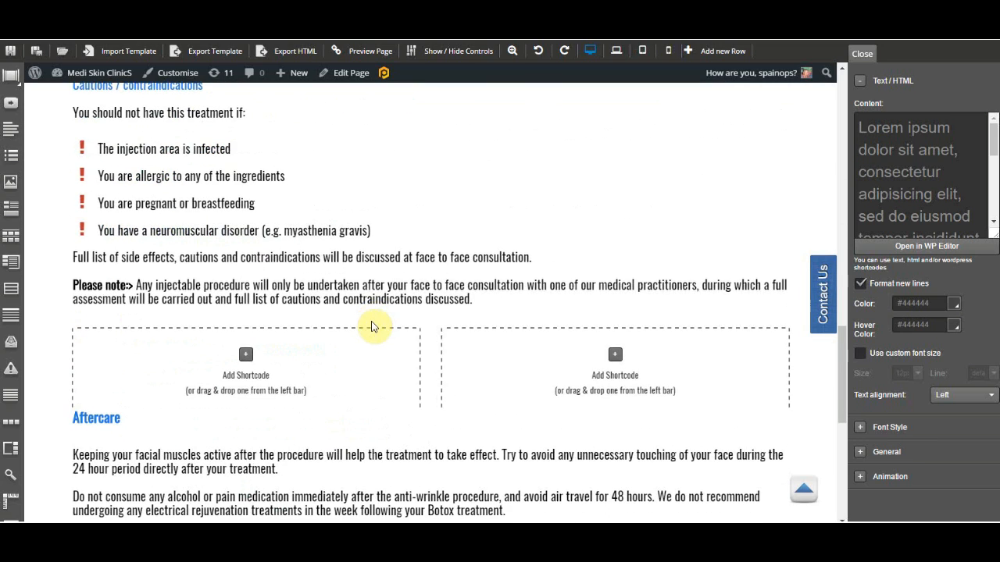
{"action": "scroll", "coordinate": [373, 320], "scroll_direction": "up", "scroll_amount": 1}
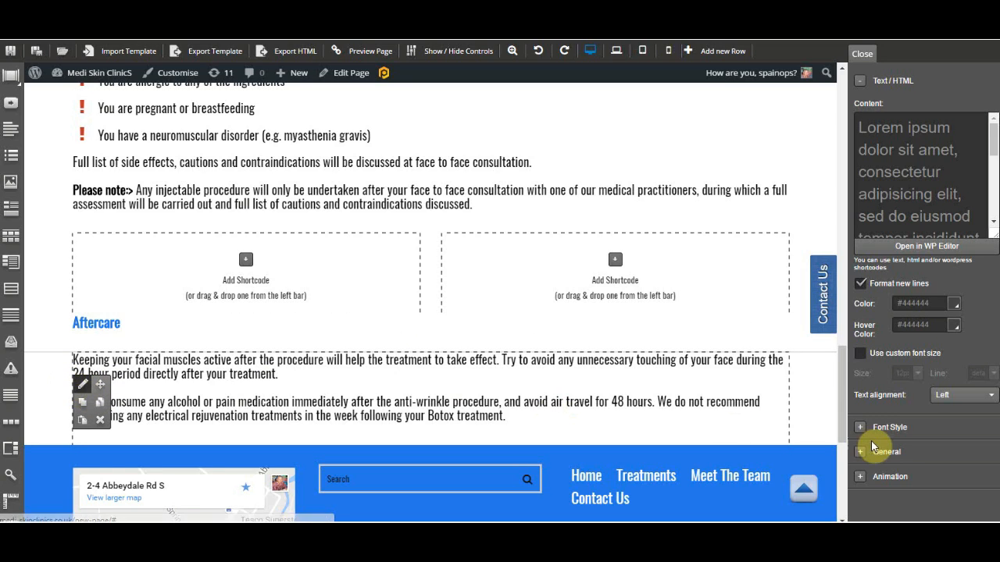
Set the background colour of the row containing the Aftercare text to #ededed.
{"action": "left_click", "coordinate": [84, 393]}
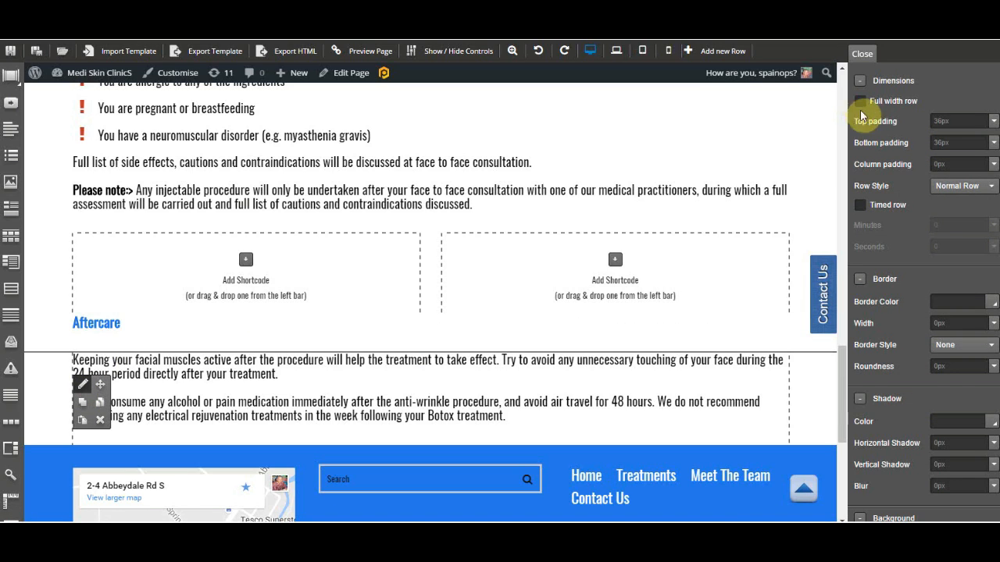
{"action": "left_click", "coordinate": [861, 205]}
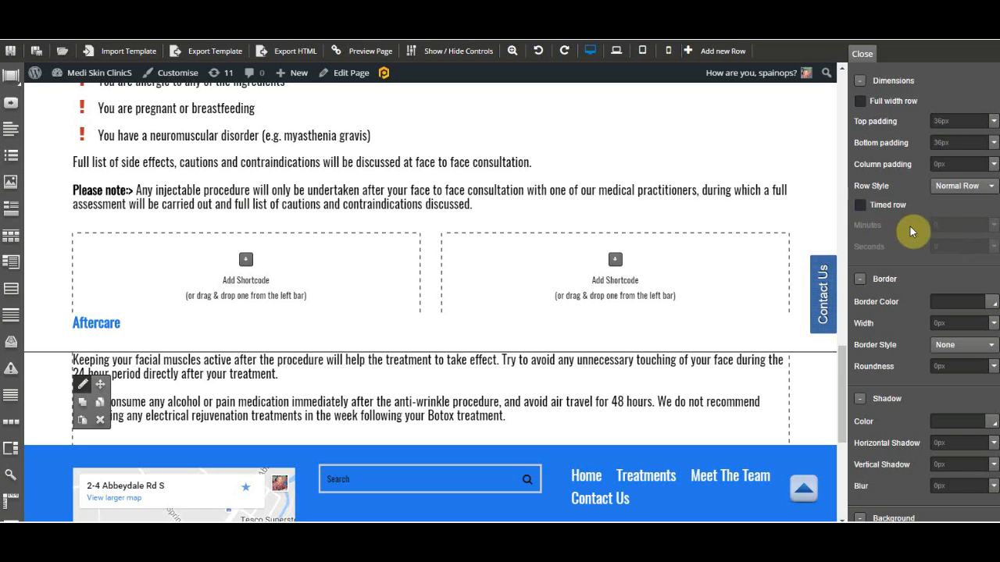
{"action": "scroll", "coordinate": [912, 226], "scroll_direction": "down", "scroll_amount": 5}
{"action": "scroll", "coordinate": [916, 237], "scroll_direction": "down", "scroll_amount": 1}
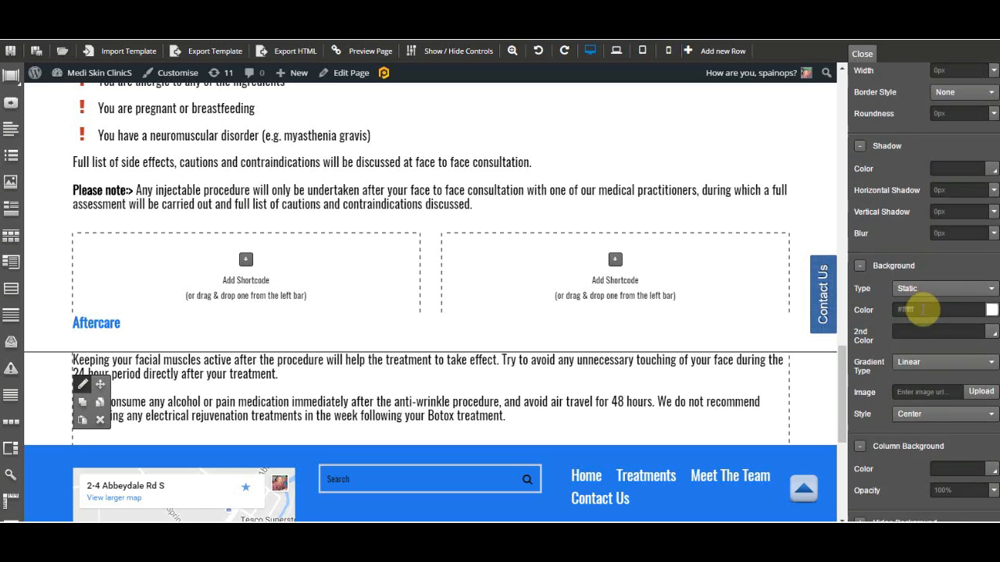
{"action": "left_click", "coordinate": [990, 310]}
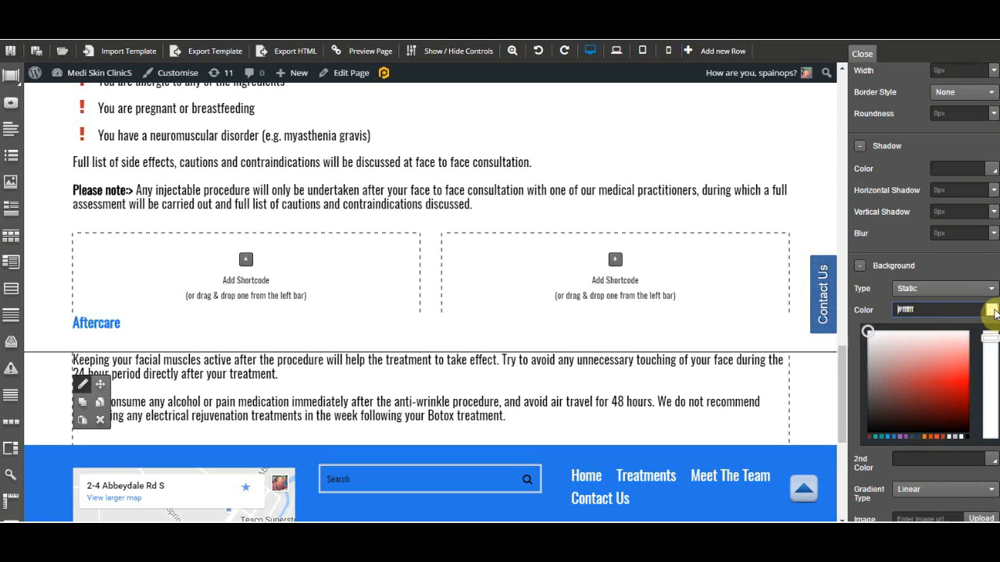
{"action": "mouse_move", "coordinate": [916, 395]}
{"action": "left_mouse_down"}
{"action": "mouse_move", "coordinate": [955, 418]}
{"action": "mouse_move", "coordinate": [859, 364]}
{"action": "mouse_move", "coordinate": [860, 337]}
{"action": "left_mouse_up"}
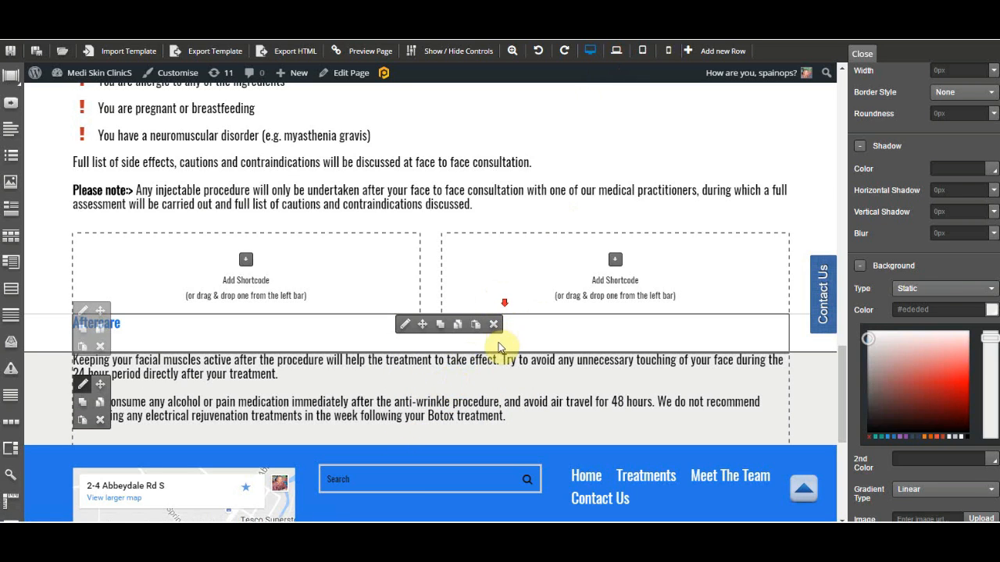
Open the settings of the FAQ text module starting with "What will the treatment involve?".
{"action": "scroll", "coordinate": [474, 391], "scroll_direction": "up", "scroll_amount": 10}
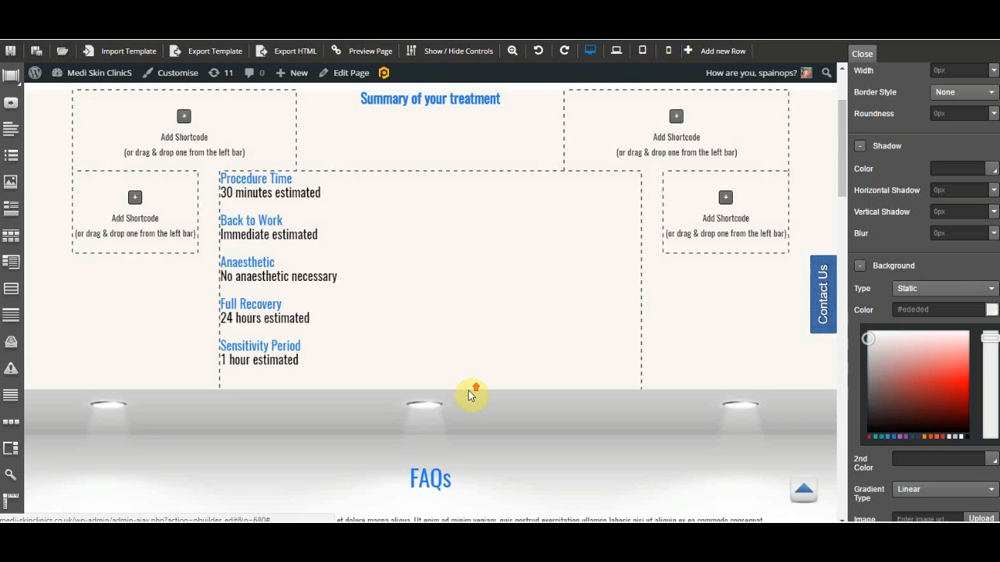
{"action": "scroll", "coordinate": [465, 388], "scroll_direction": "down", "scroll_amount": 5}
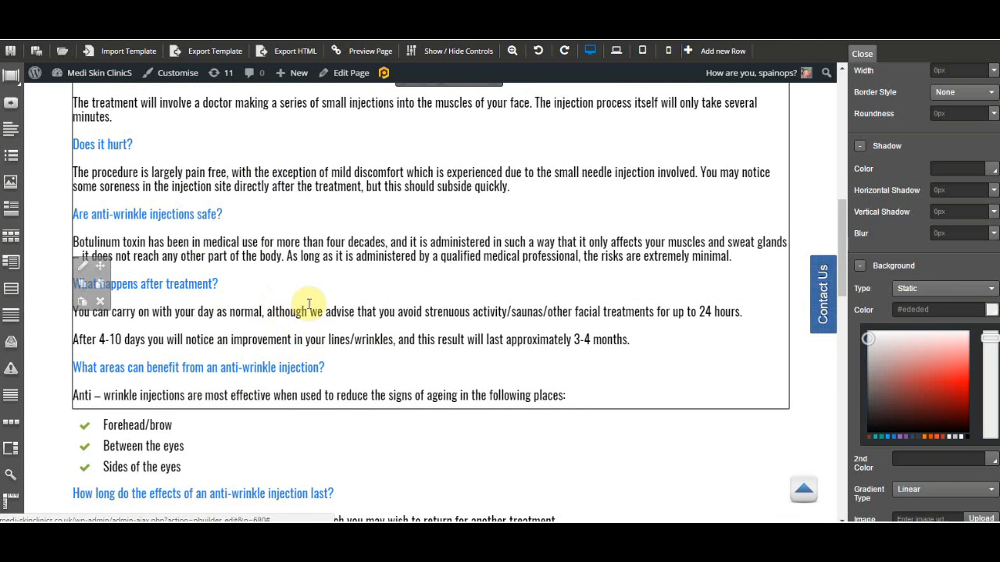
{"action": "scroll", "coordinate": [365, 218], "scroll_direction": "up", "scroll_amount": 1}
{"action": "scroll", "coordinate": [365, 218], "scroll_direction": "up", "scroll_amount": 3}
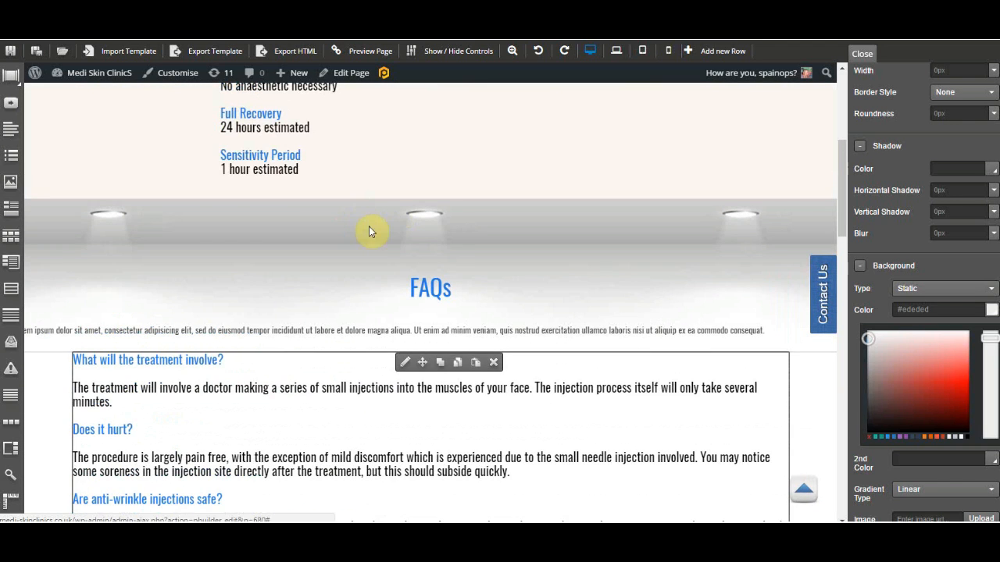
{"action": "left_click", "coordinate": [405, 361]}
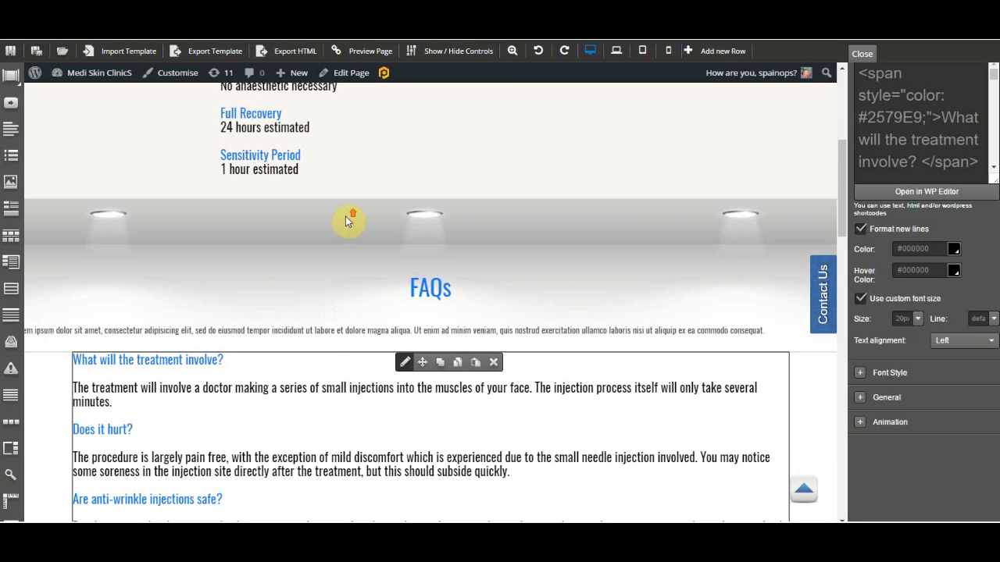
Set the "Summary of your treatment" heading's text colour to #e67e22.
{"action": "scroll", "coordinate": [784, 196], "scroll_direction": "up", "scroll_amount": 3}
{"action": "scroll", "coordinate": [789, 180], "scroll_direction": "up", "scroll_amount": 2}
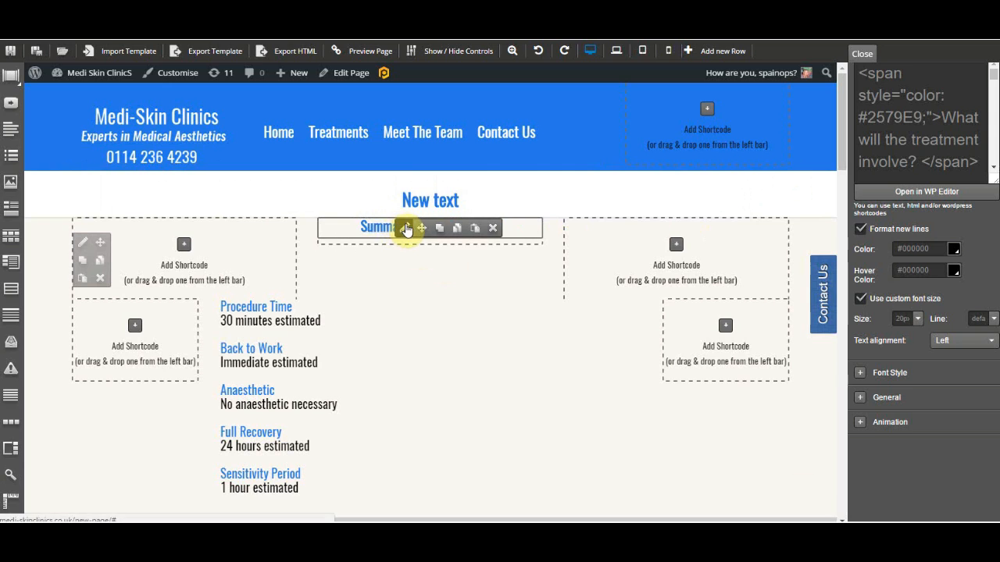
{"action": "left_click", "coordinate": [404, 228]}
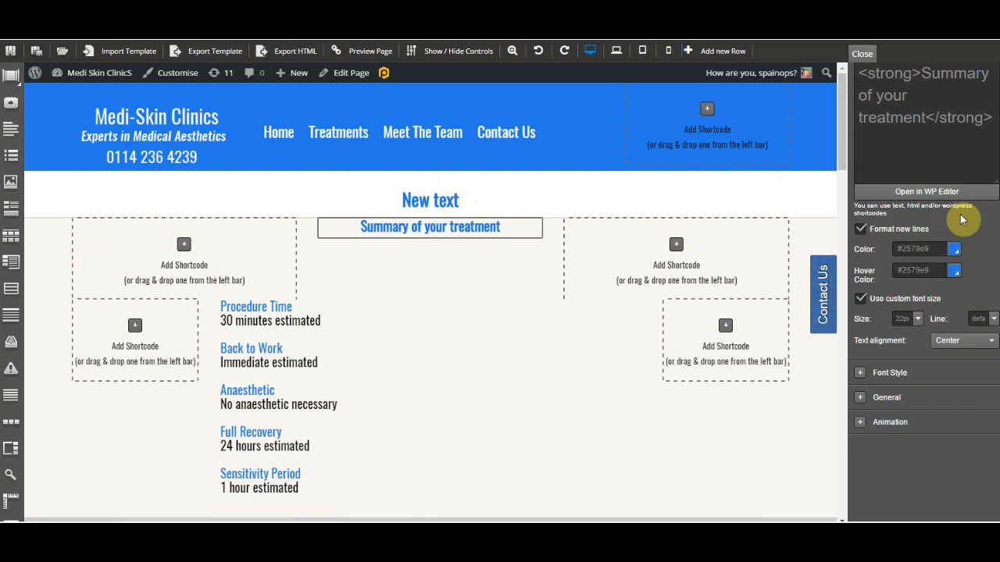
{"action": "left_click", "coordinate": [953, 250]}
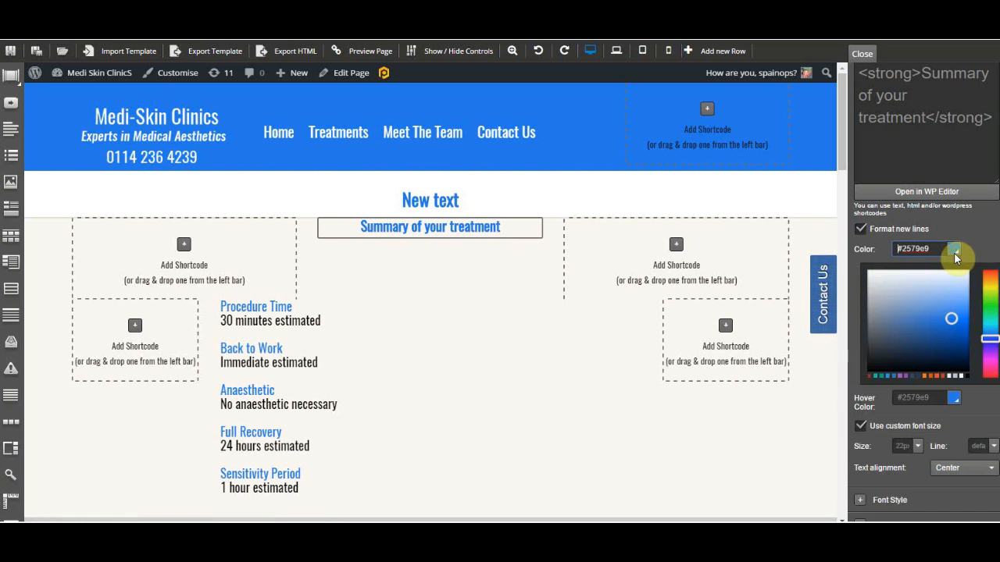
{"action": "left_click", "coordinate": [926, 380]}
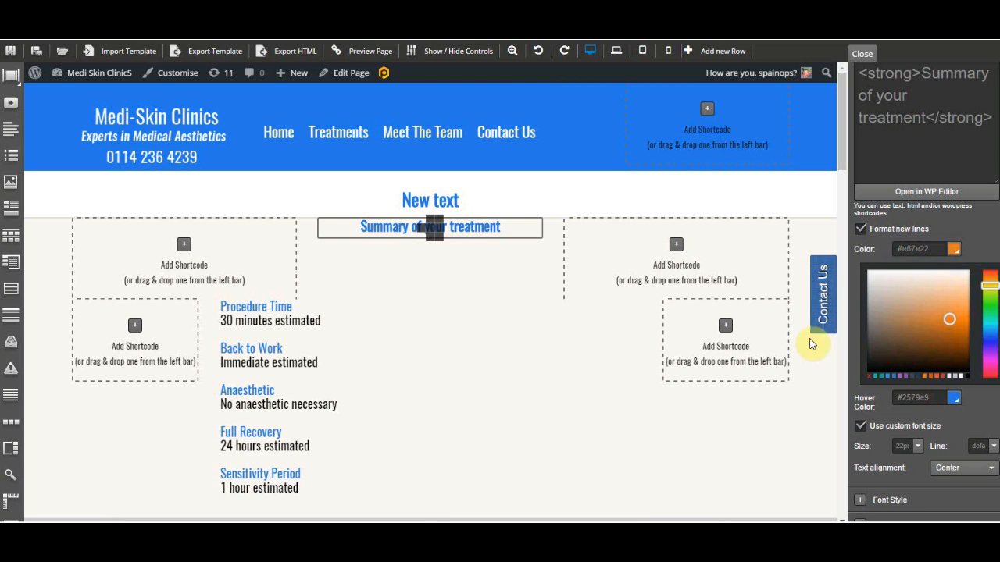
{"action": "mouse_move", "coordinate": [523, 235]}
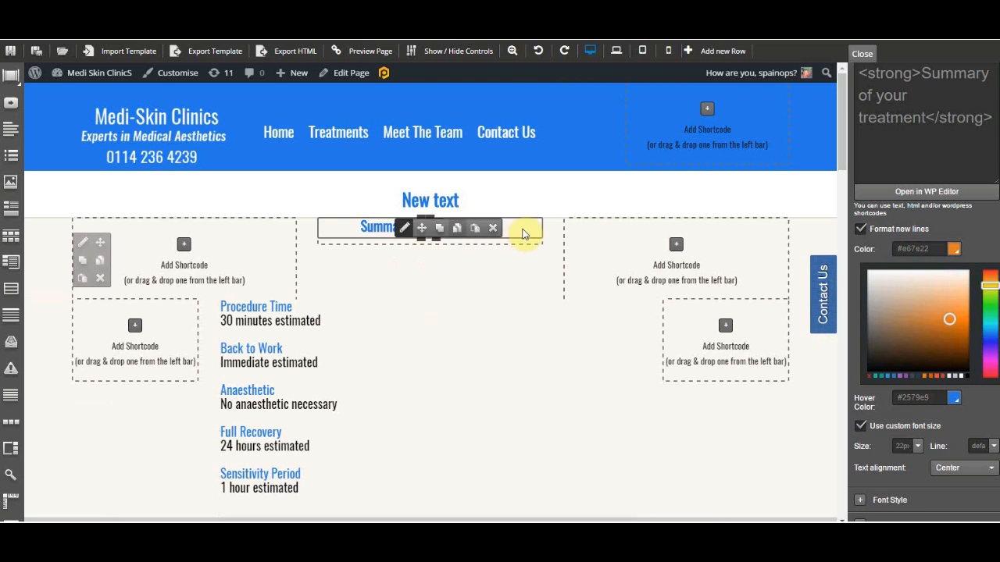
{"action": "left_click", "coordinate": [968, 226]}
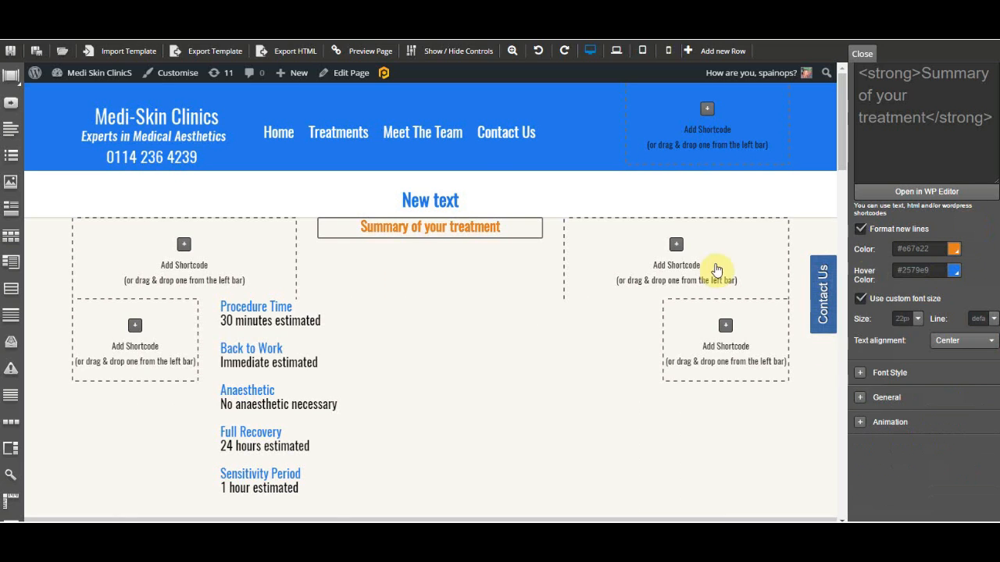
{"action": "mouse_move", "coordinate": [426, 240]}
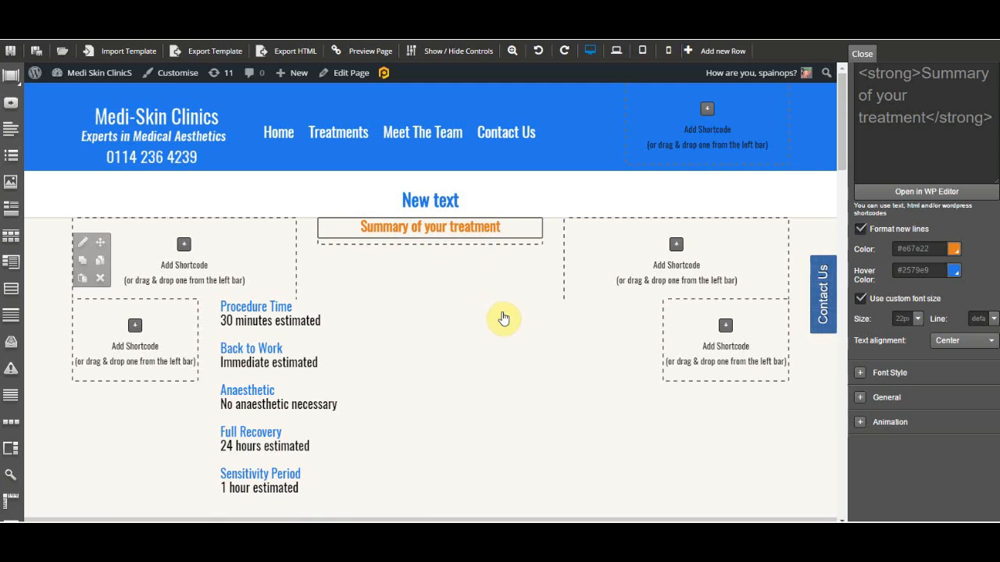
{"action": "mouse_move", "coordinate": [468, 239]}
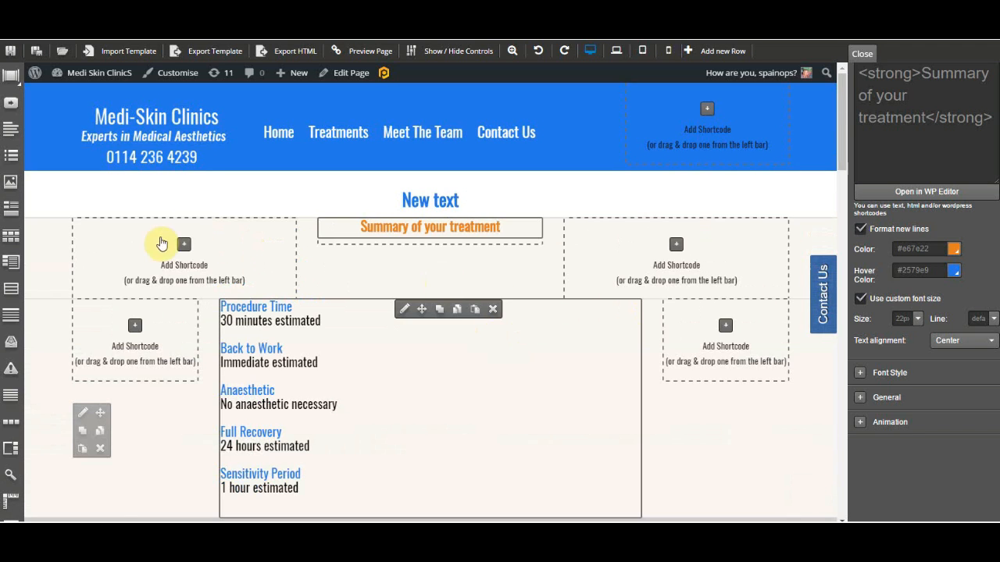
{"action": "left_click", "coordinate": [184, 244]}
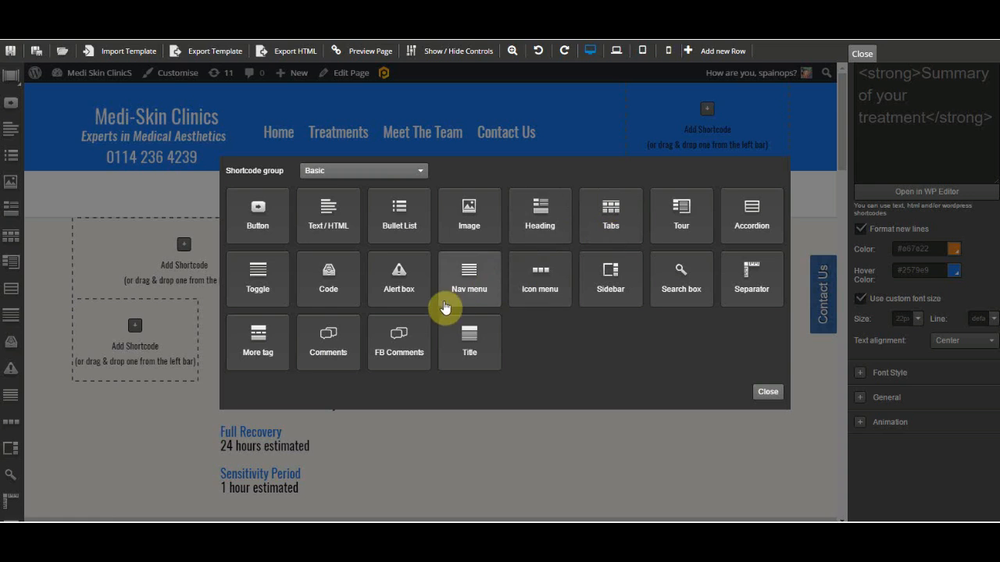
{"action": "left_click", "coordinate": [422, 172]}
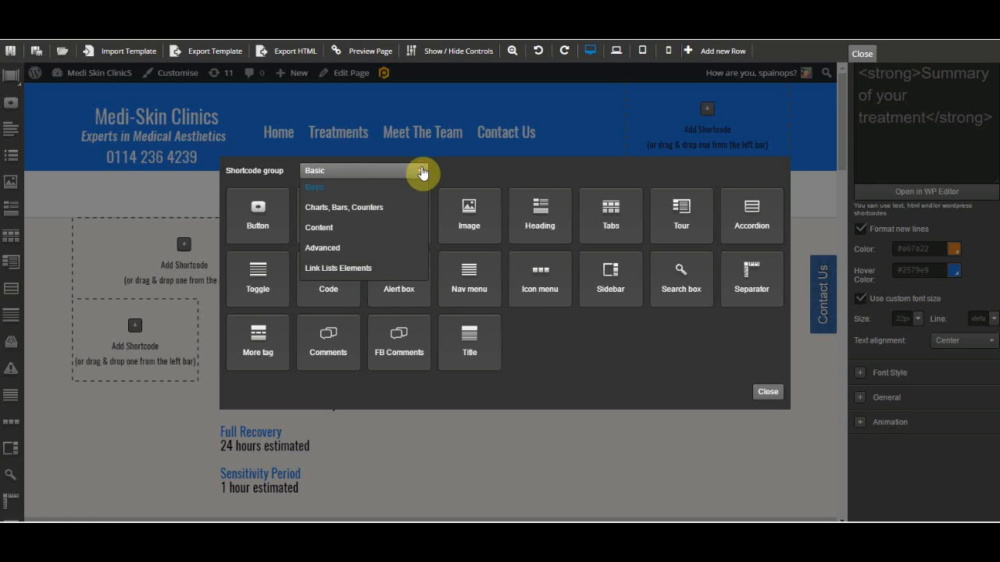
{"action": "left_click", "coordinate": [397, 207]}
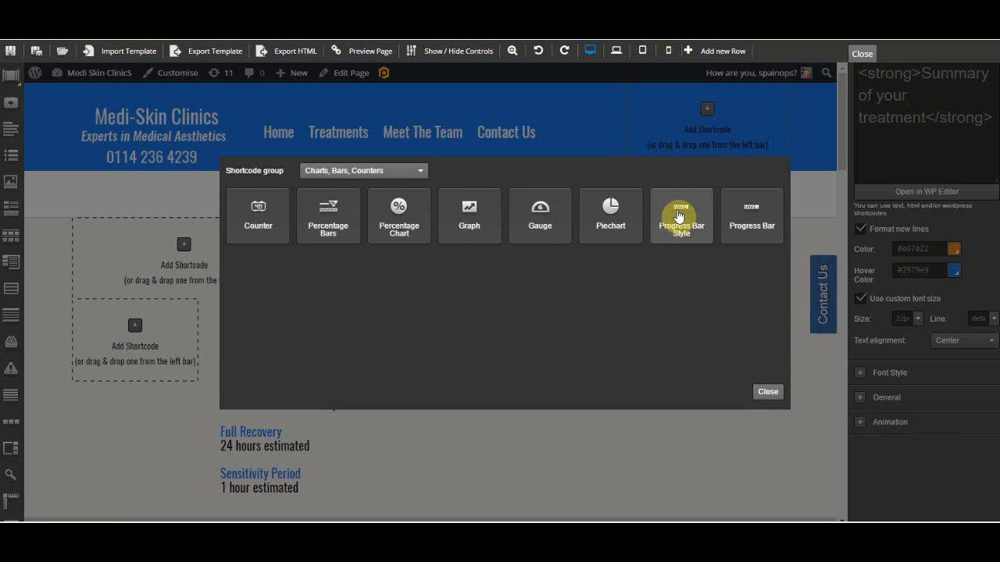
{"action": "left_click", "coordinate": [420, 172]}
{"action": "left_click", "coordinate": [373, 225]}
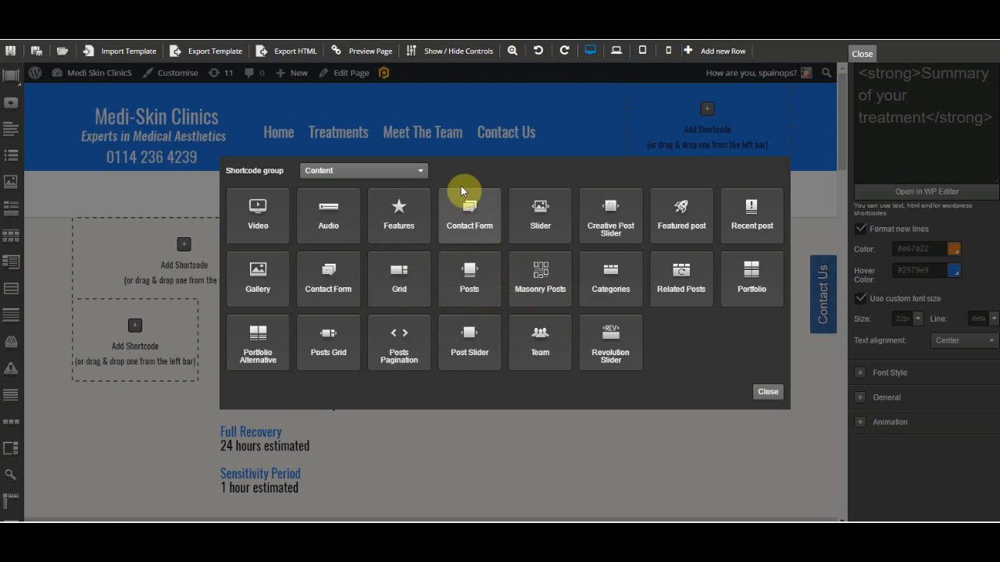
{"action": "left_click", "coordinate": [860, 55]}
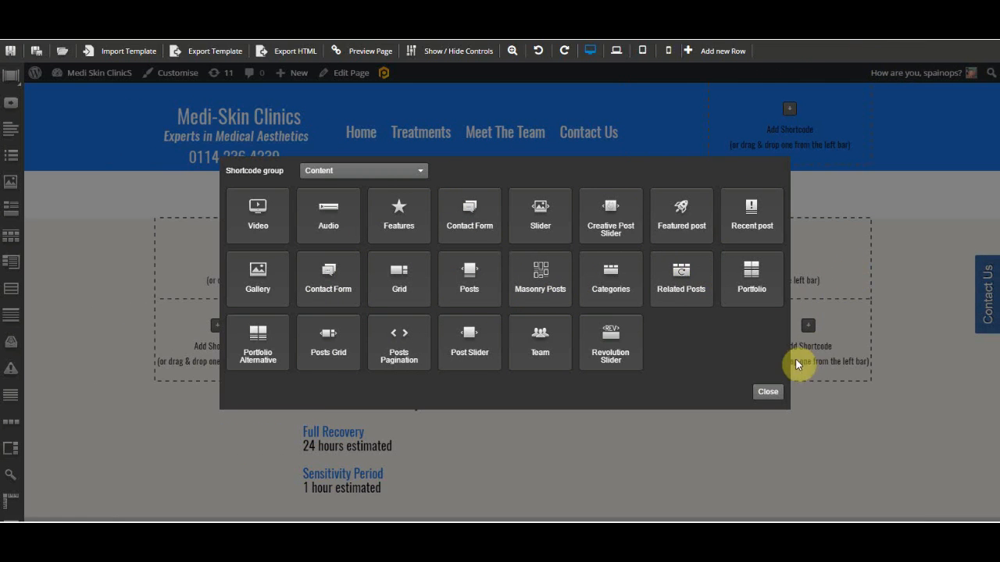
{"action": "left_click", "coordinate": [761, 391]}
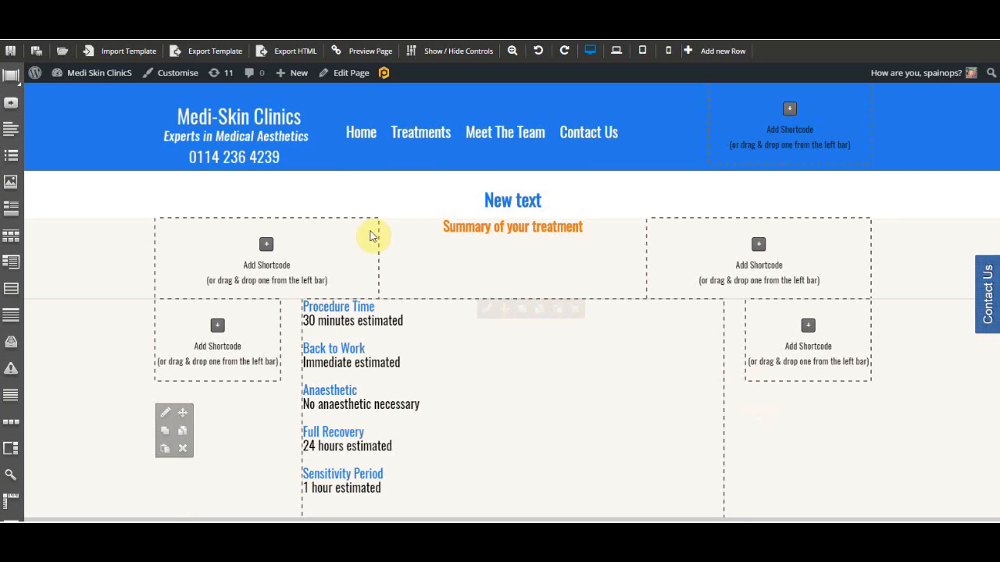
Try to preview the page, dismissing the Before you go pop-up.
{"action": "left_click", "coordinate": [366, 53]}
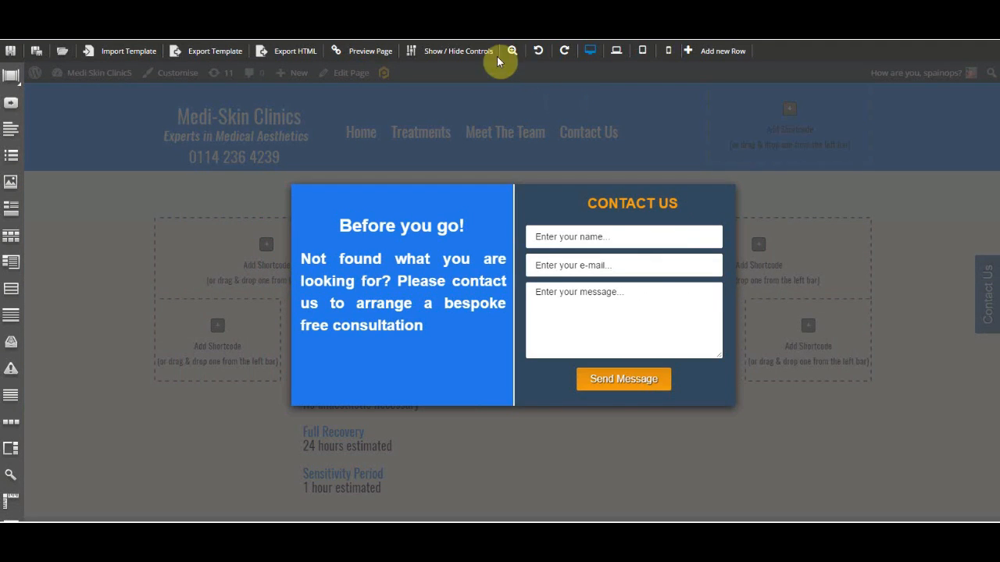
{"action": "left_click", "coordinate": [360, 59]}
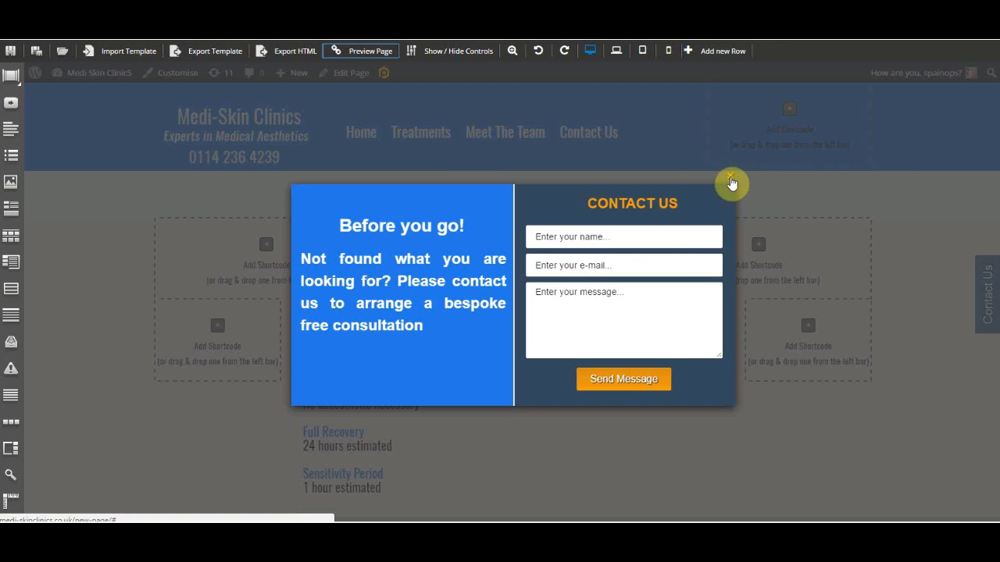
{"action": "left_click", "coordinate": [731, 182]}
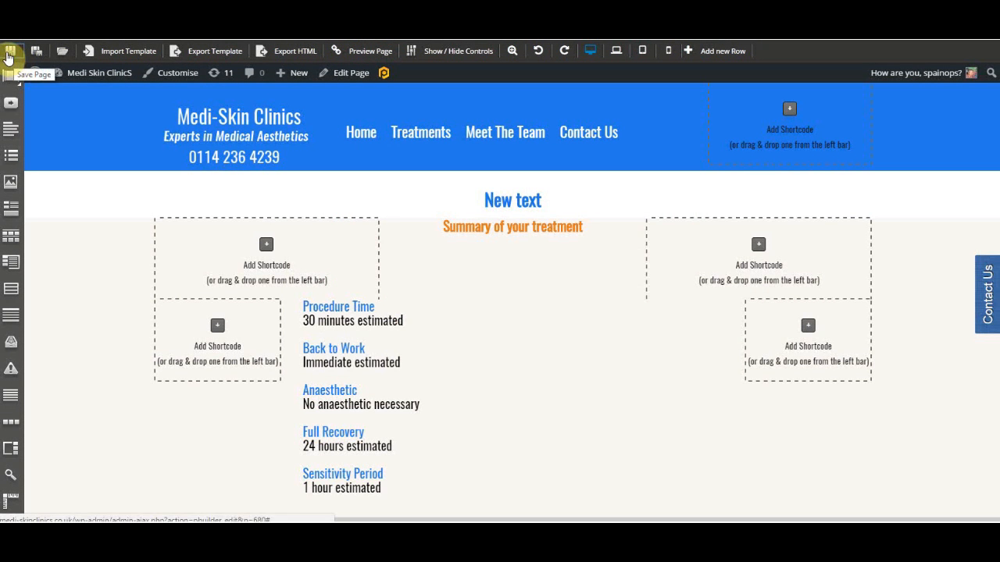
Save the page in the builder and leave it for the WordPress editor.
{"action": "left_click", "coordinate": [9, 56]}
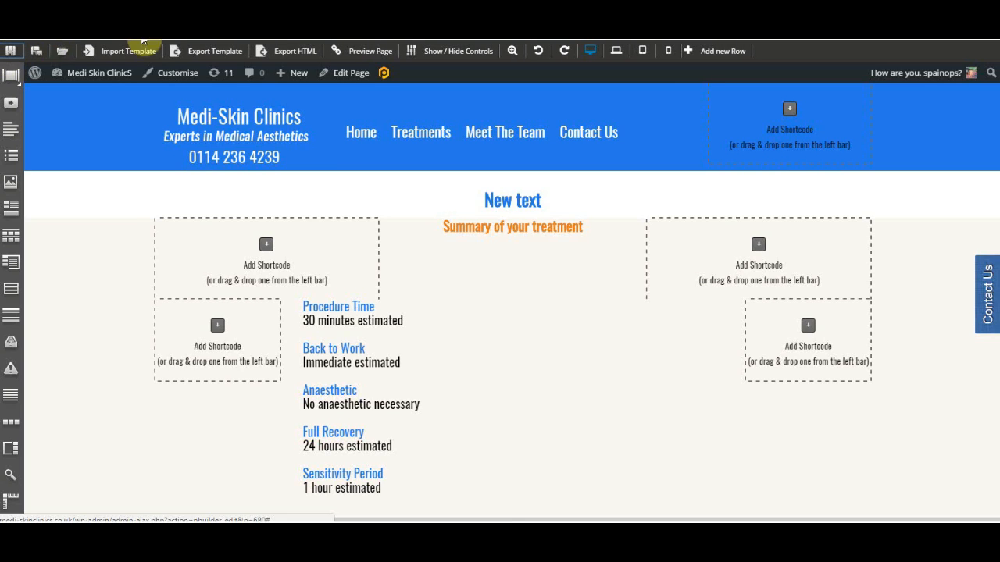
{"action": "left_click", "coordinate": [382, 52]}
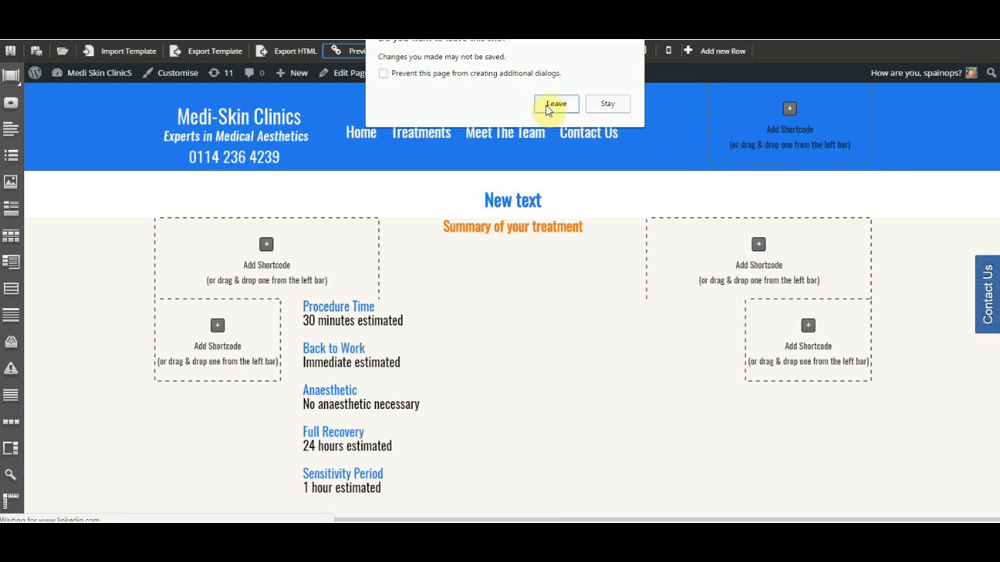
{"action": "left_click", "coordinate": [554, 103]}
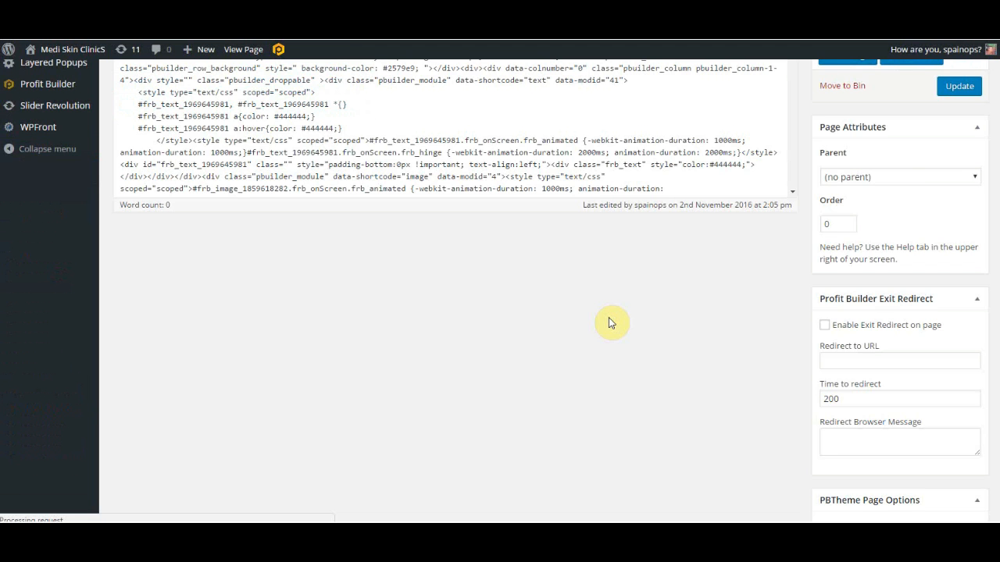
Update the New Page in the WordPress editor.
{"action": "scroll", "coordinate": [930, 167], "scroll_direction": "up", "scroll_amount": 1}
{"action": "scroll", "coordinate": [929, 161], "scroll_direction": "up", "scroll_amount": 1}
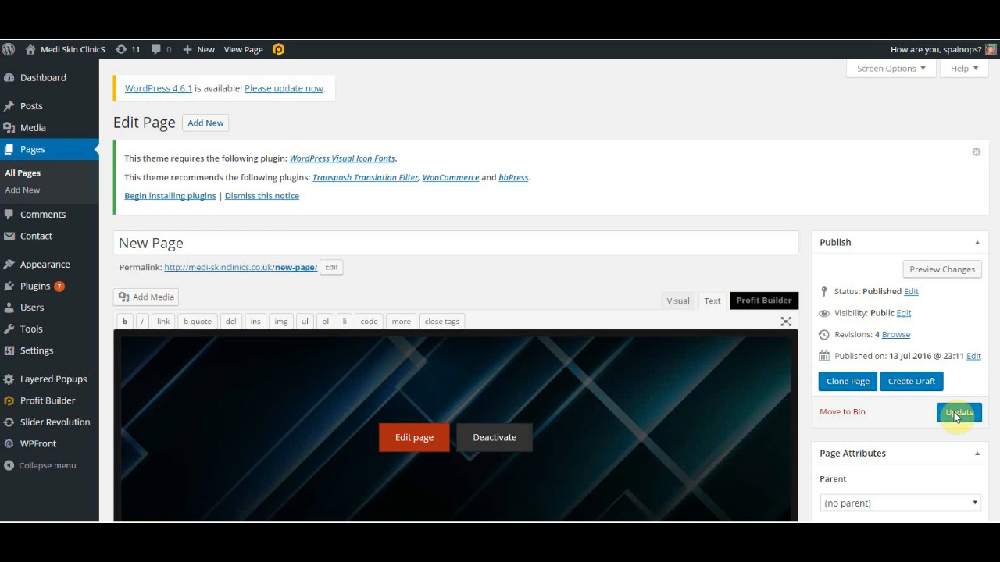
{"action": "left_click", "coordinate": [956, 416]}
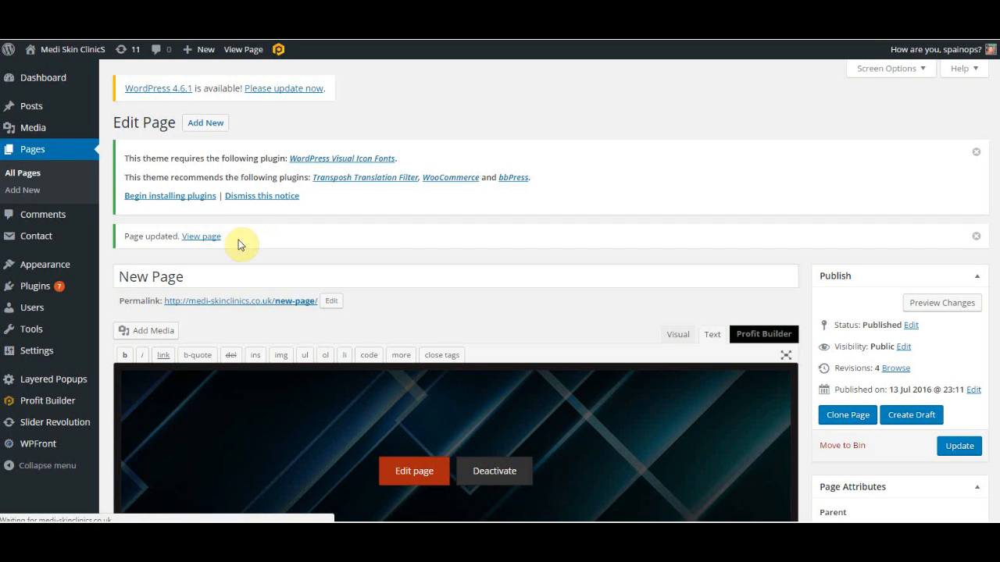
View the updated page on the live site.
{"action": "scroll", "coordinate": [201, 238], "scroll_direction": "down", "scroll_amount": 1}
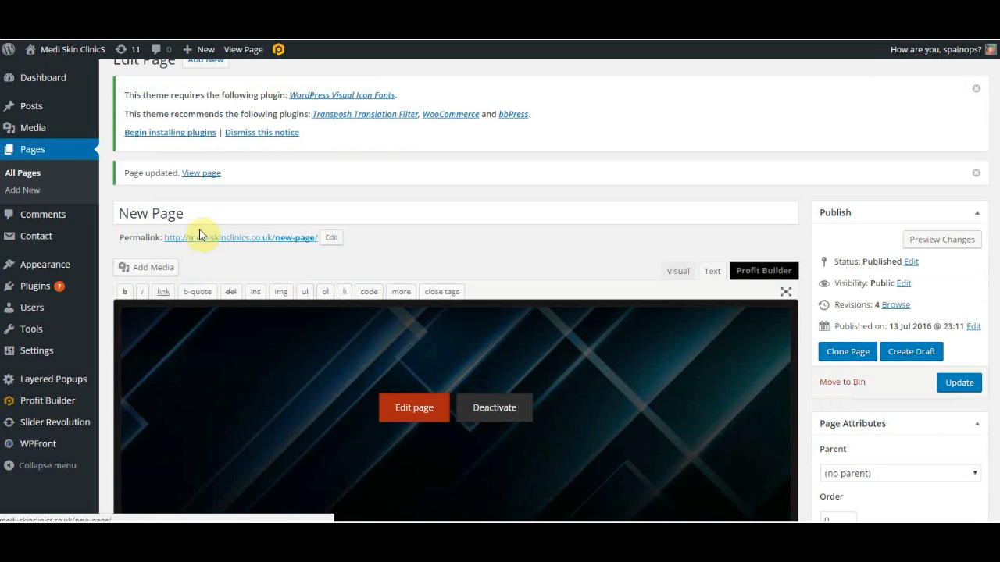
{"action": "left_click", "coordinate": [196, 176]}
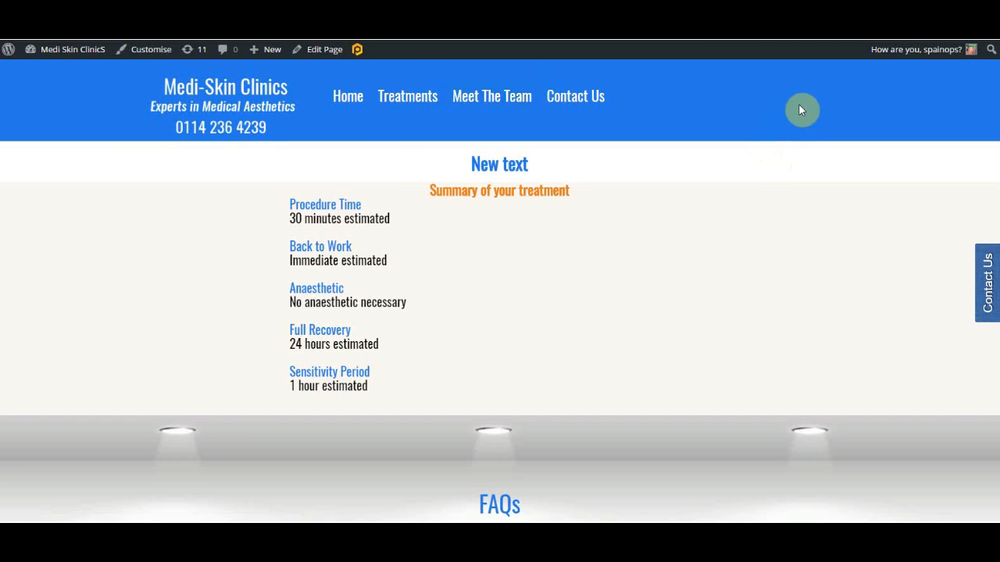
{"action": "scroll", "coordinate": [794, 109], "scroll_direction": "down", "scroll_amount": 1}
{"action": "scroll", "coordinate": [795, 110], "scroll_direction": "up", "scroll_amount": 1}
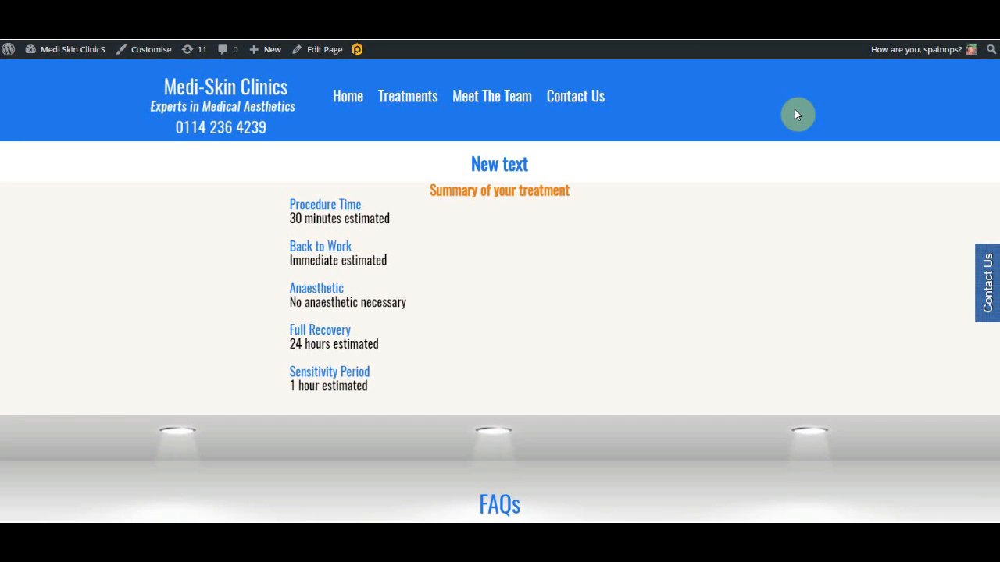